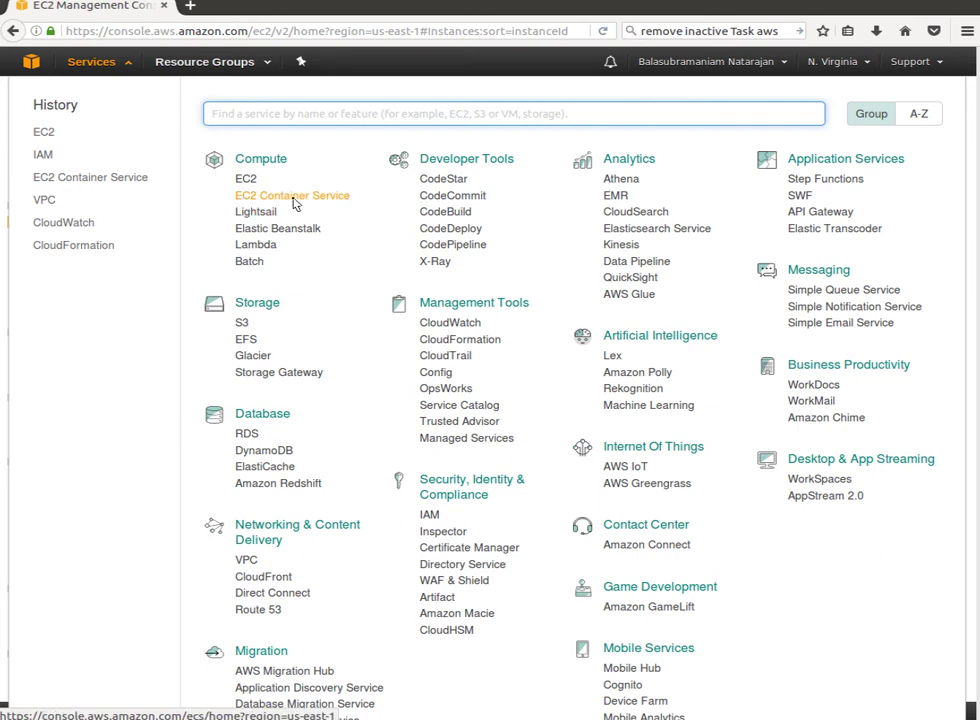
# Start the EC2 Container Service getting-started wizard with only the sample application deployment enabled, excluding Amazon ECR image storage.
pyautogui.click(295, 203)
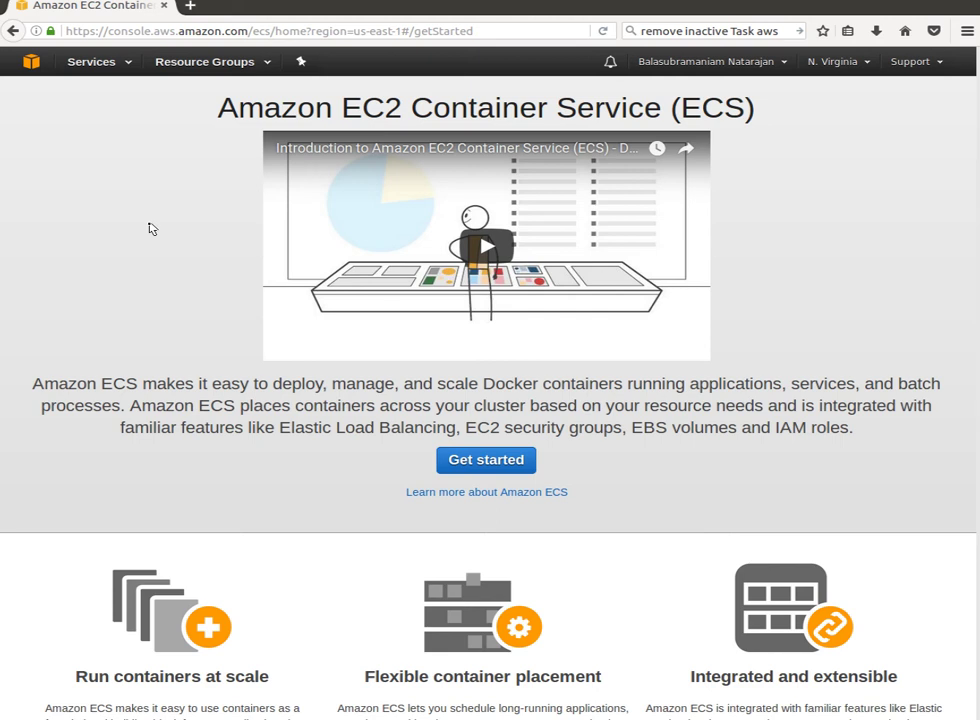
pyautogui.click(467, 462)
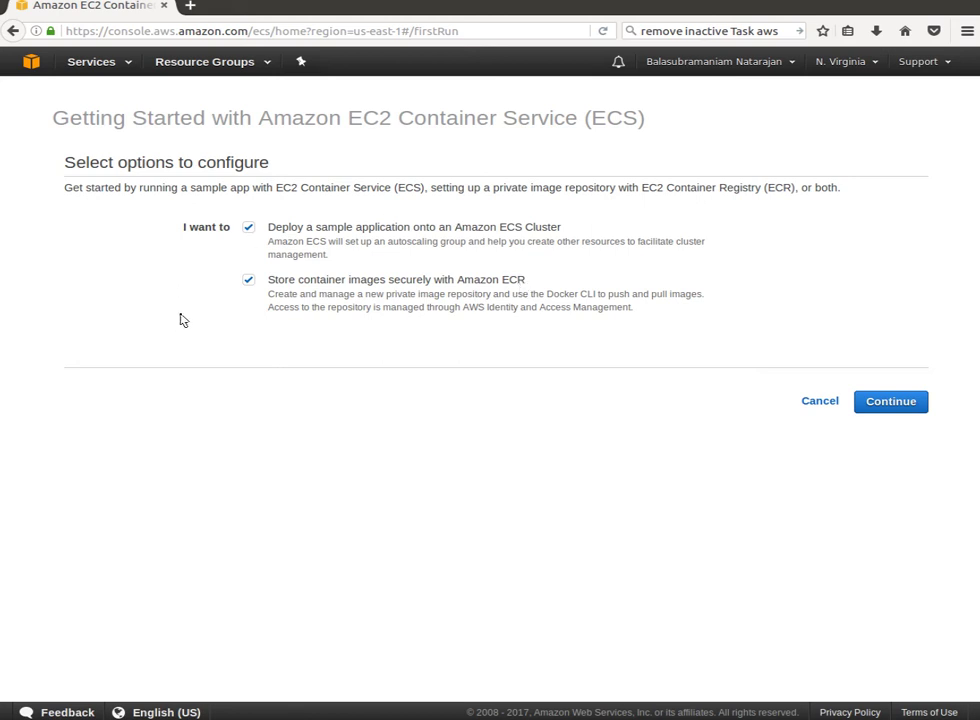
pyautogui.click(248, 282)
pyautogui.click(875, 407)
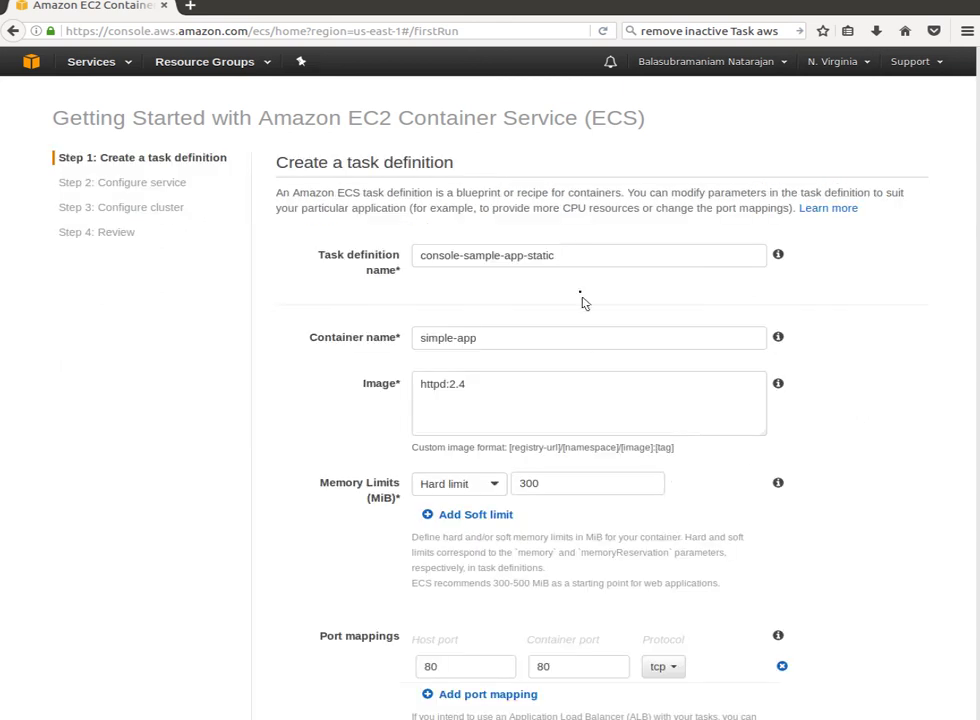
# Add the owner's short name and a hyphen before the default task definition name, and append "-Tamil" to its end.
pyautogui.click(501, 258)
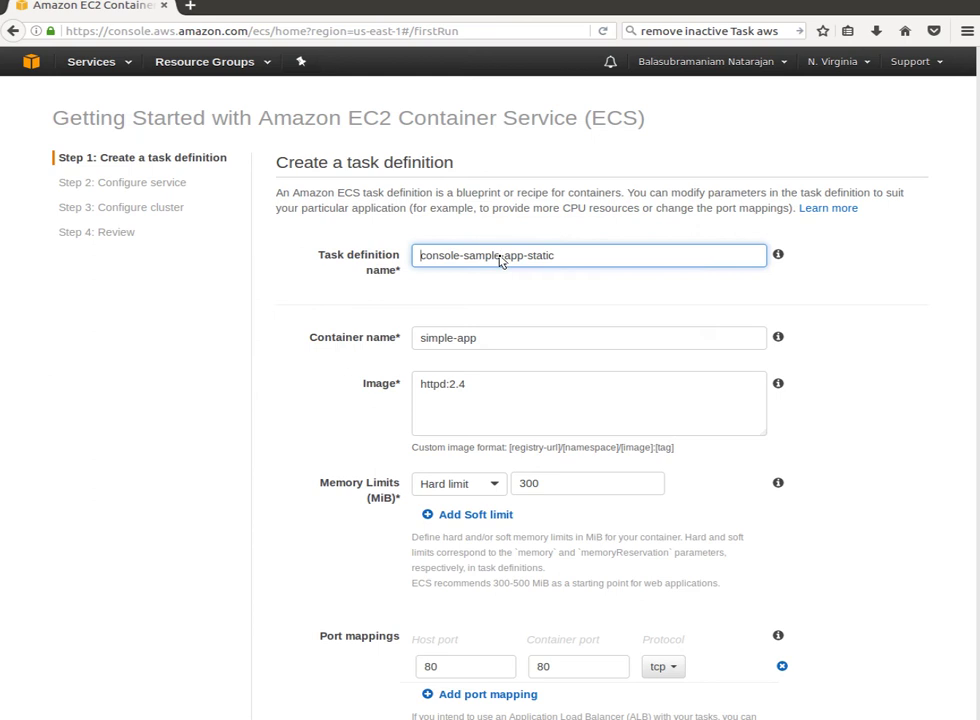
pyautogui.write('Bala-')
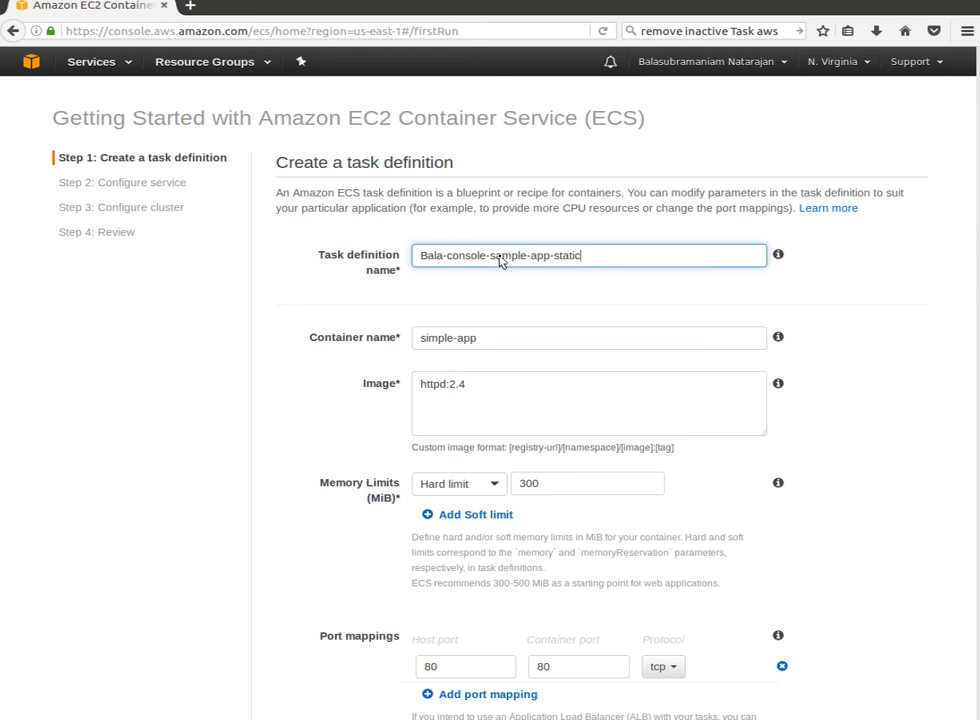
pyautogui.write('-Tamil')
pyautogui.click(496, 346)
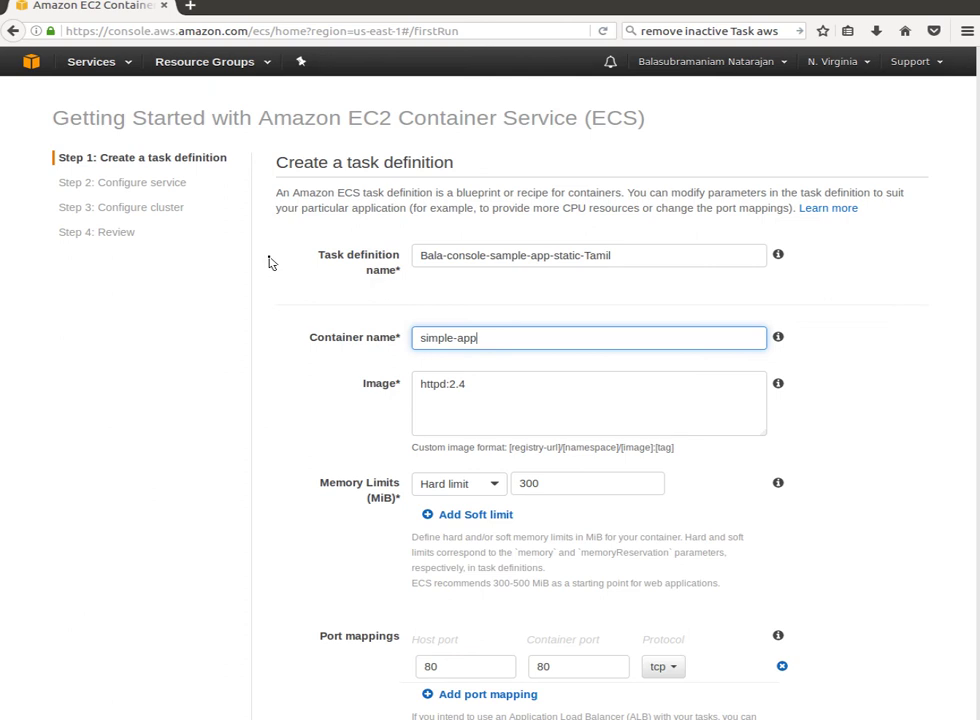
# Keep the default container, image, memory limit and port mapping settings, and continue to the service configuration.
pyautogui.scroll(-1, 267, 438)
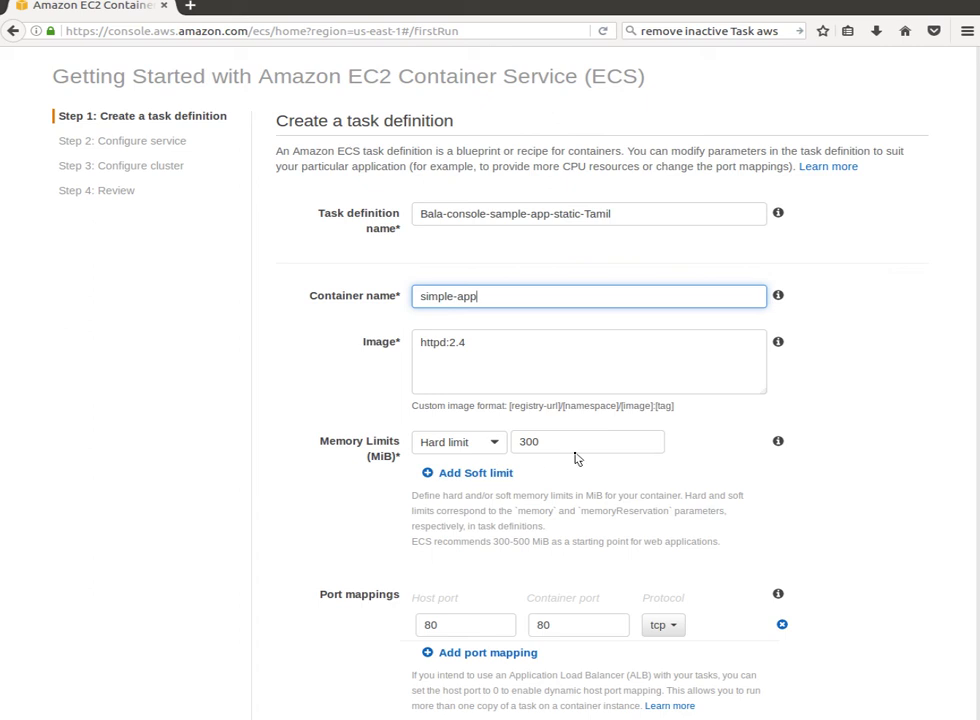
pyautogui.scroll(-2, 308, 512)
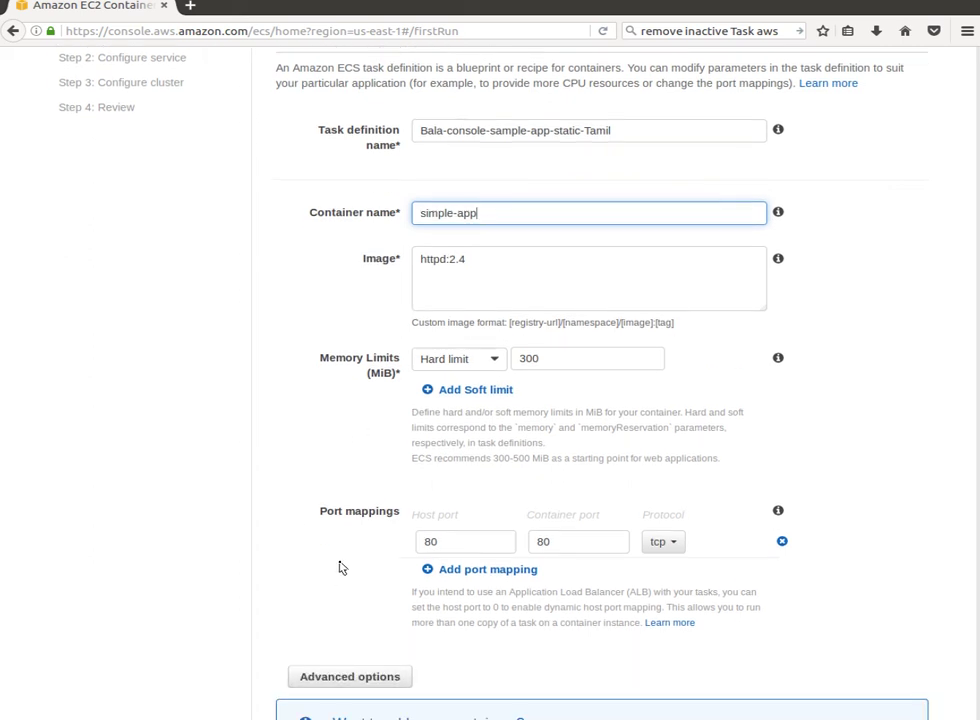
pyautogui.scroll(1, 365, 545)
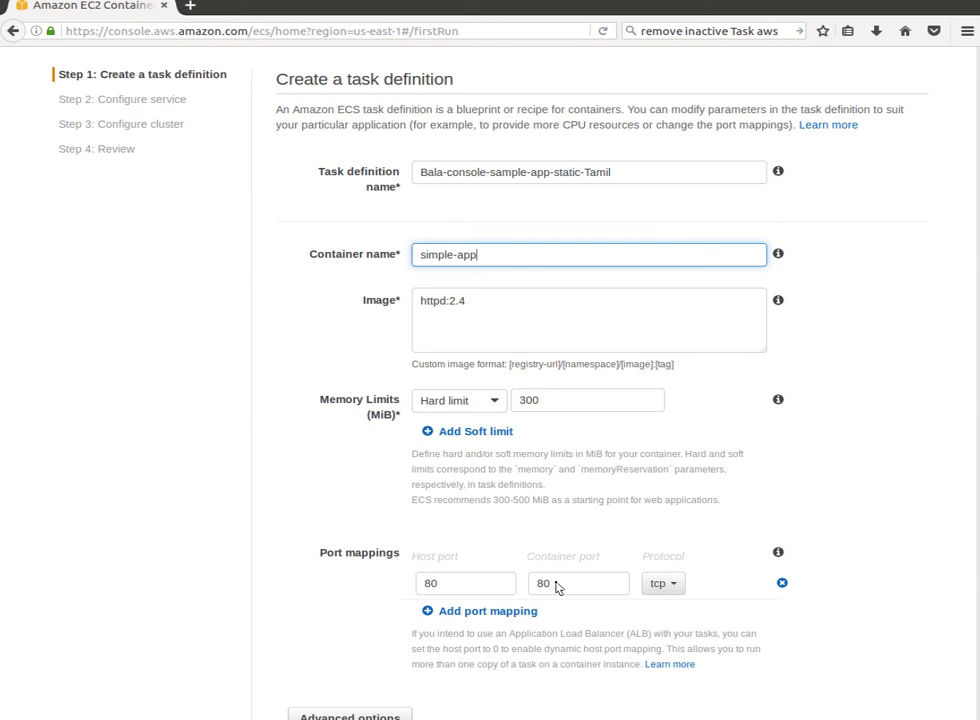
pyautogui.scroll(-3, 581, 652)
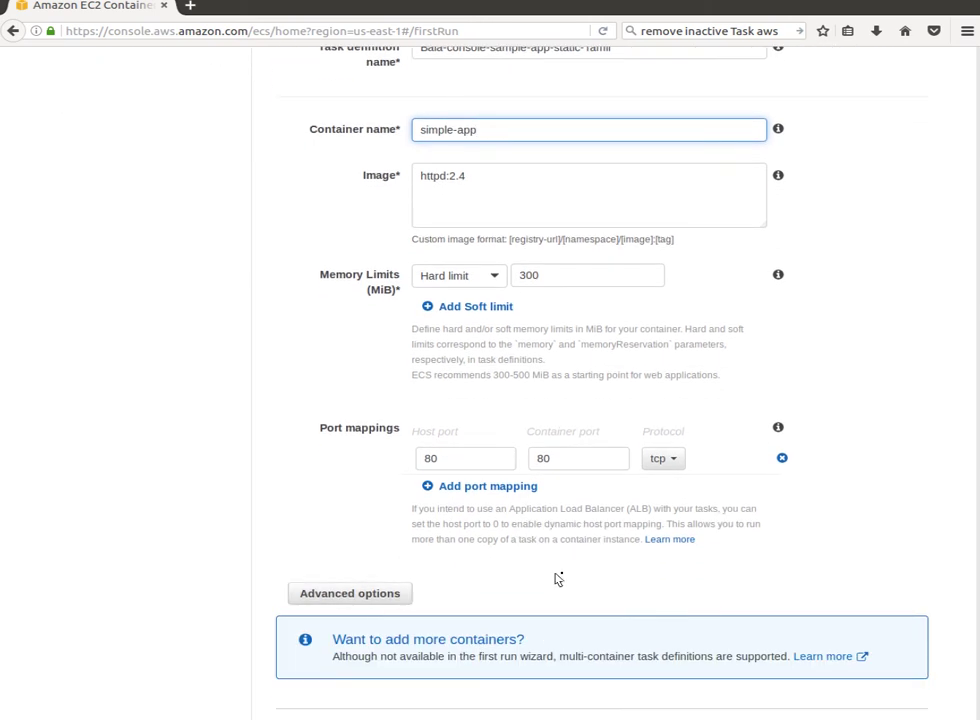
pyautogui.scroll(-2, 577, 575)
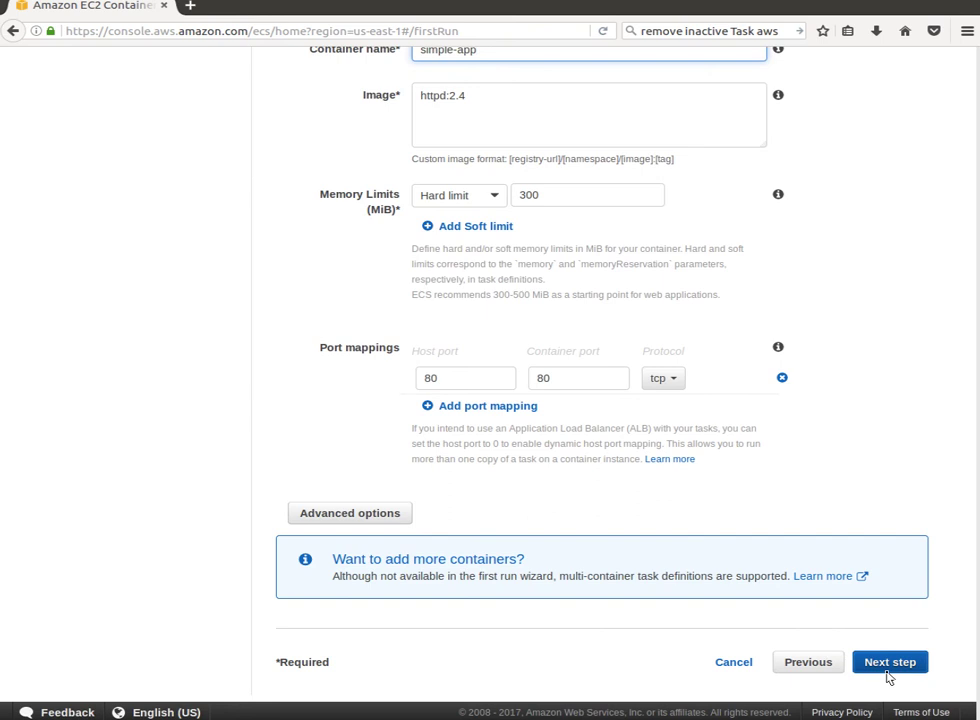
pyautogui.click(886, 666)
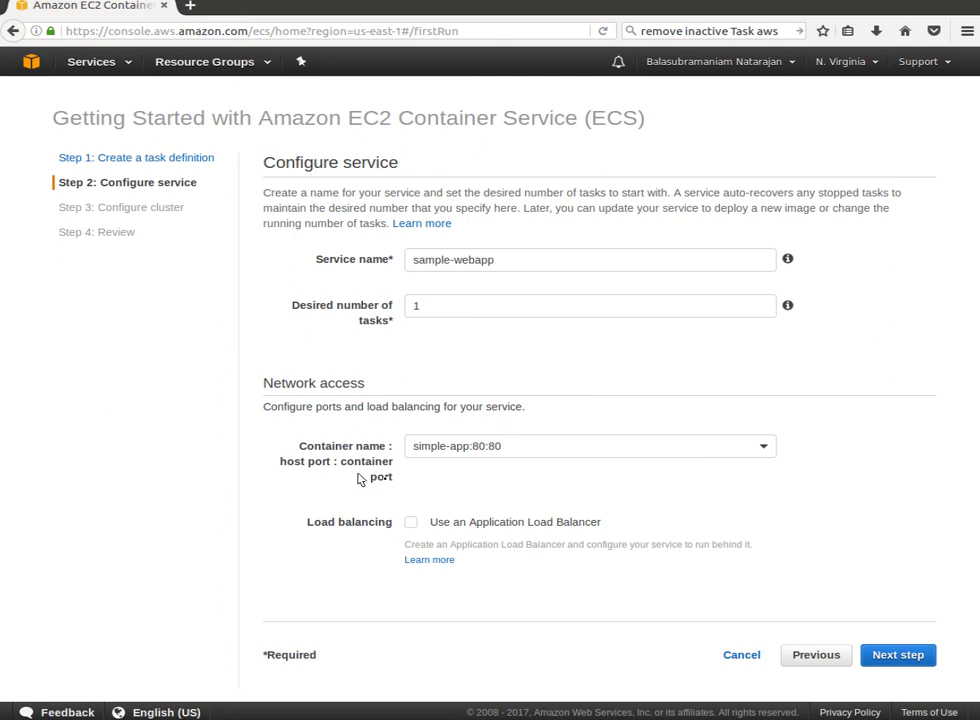
# Keep simple-app:80:80 as the service's container port mapping and enable an Application Load Balancer with its default listener settings.
pyautogui.click(498, 455)
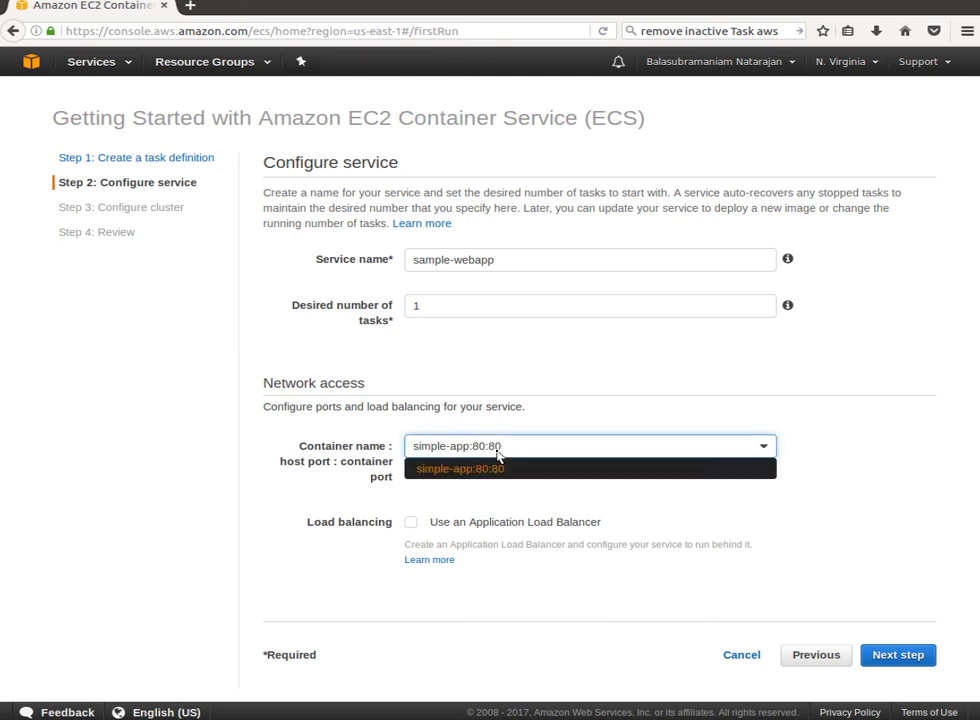
pyautogui.click(498, 455)
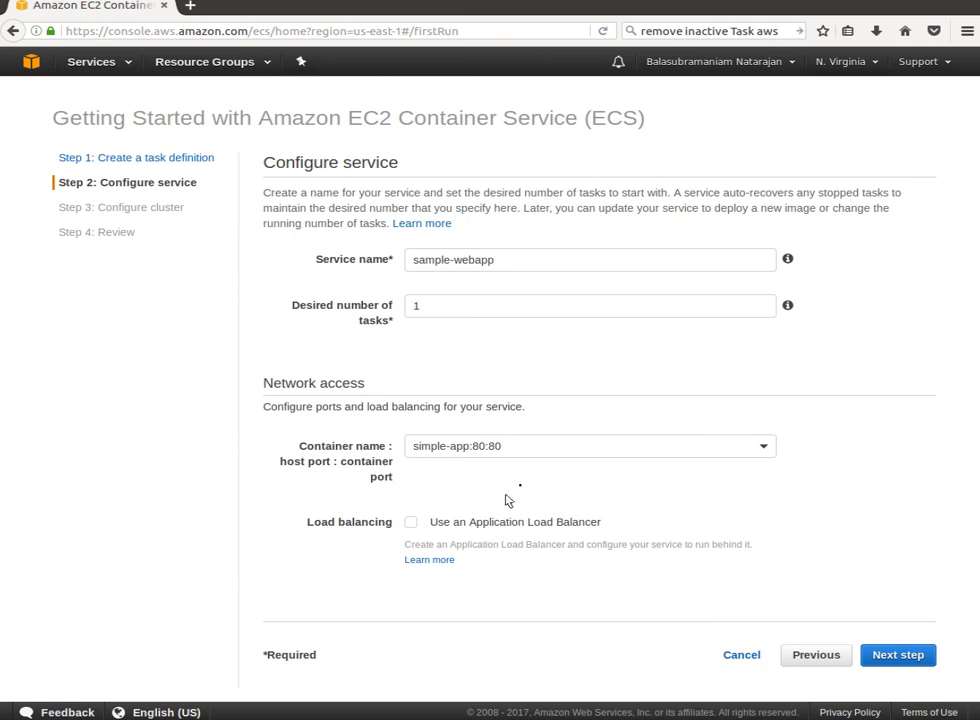
pyautogui.click(449, 533)
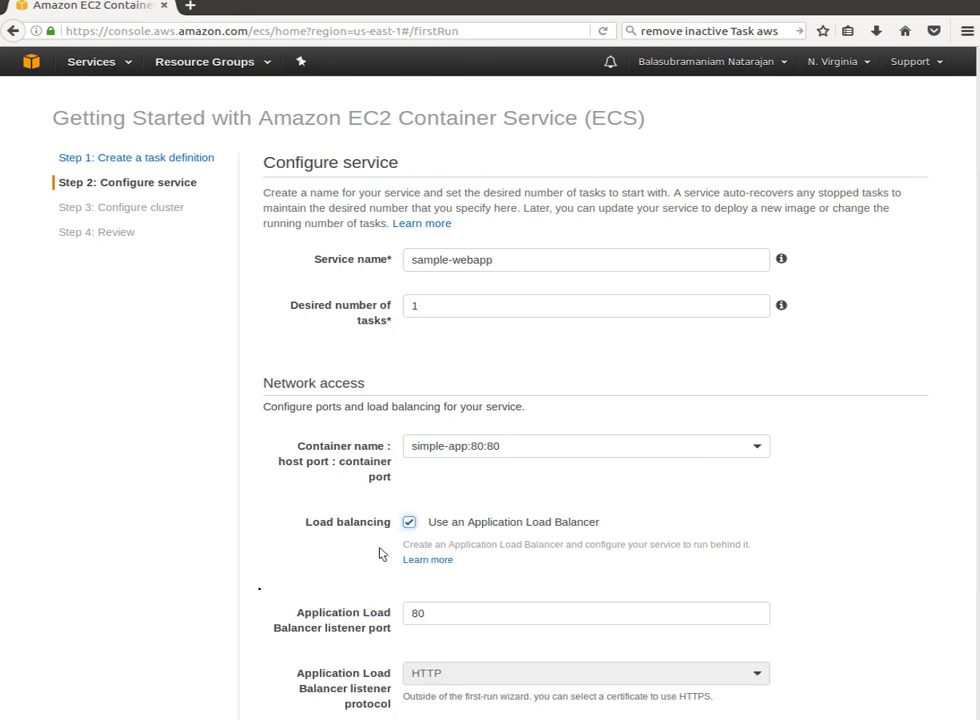
pyautogui.scroll(-3, 186, 567)
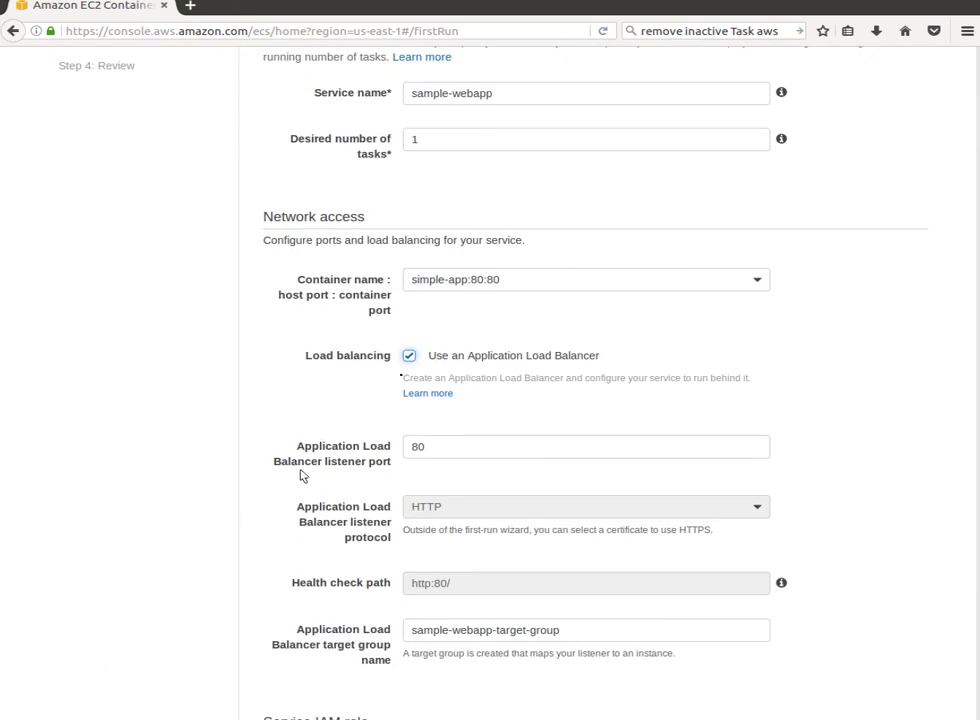
pyautogui.scroll(-2, 291, 499)
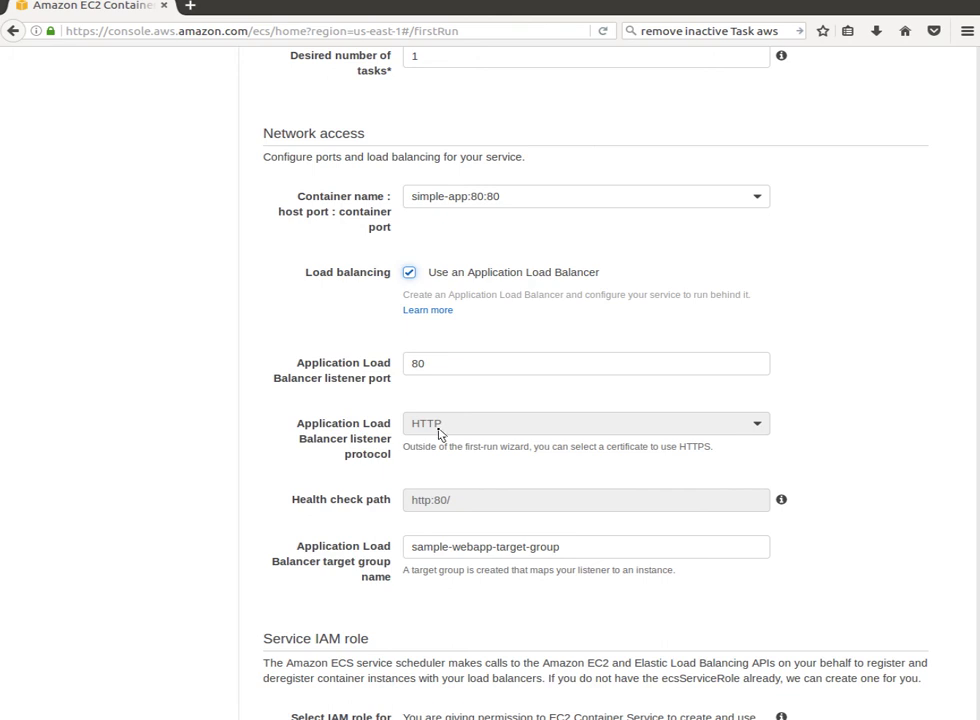
pyautogui.scroll(-1, 440, 437)
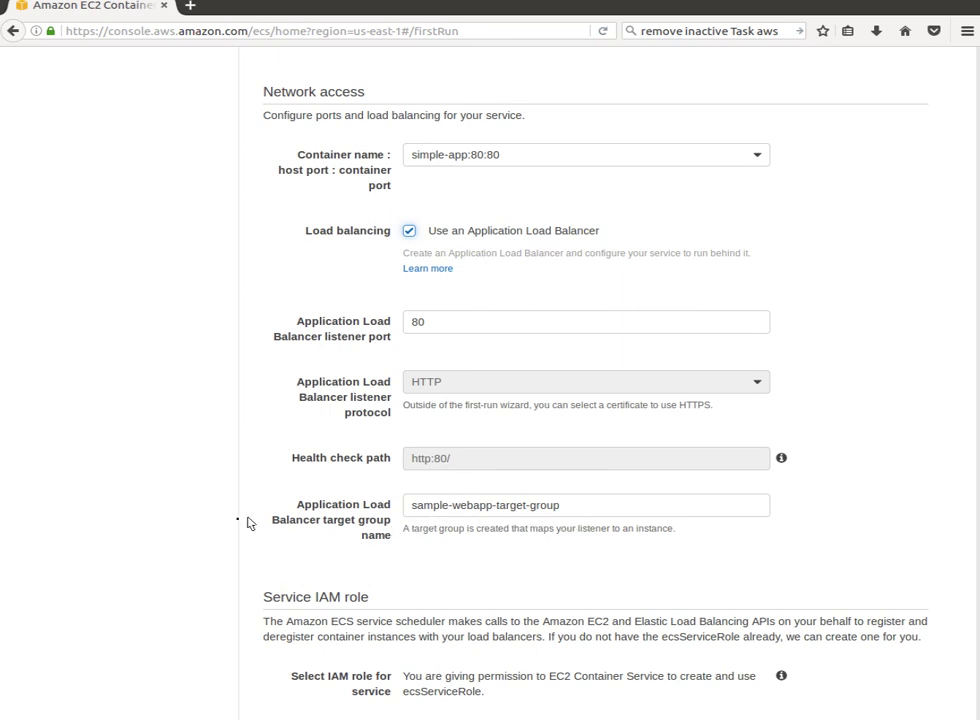
pyautogui.scroll(-3, 200, 525)
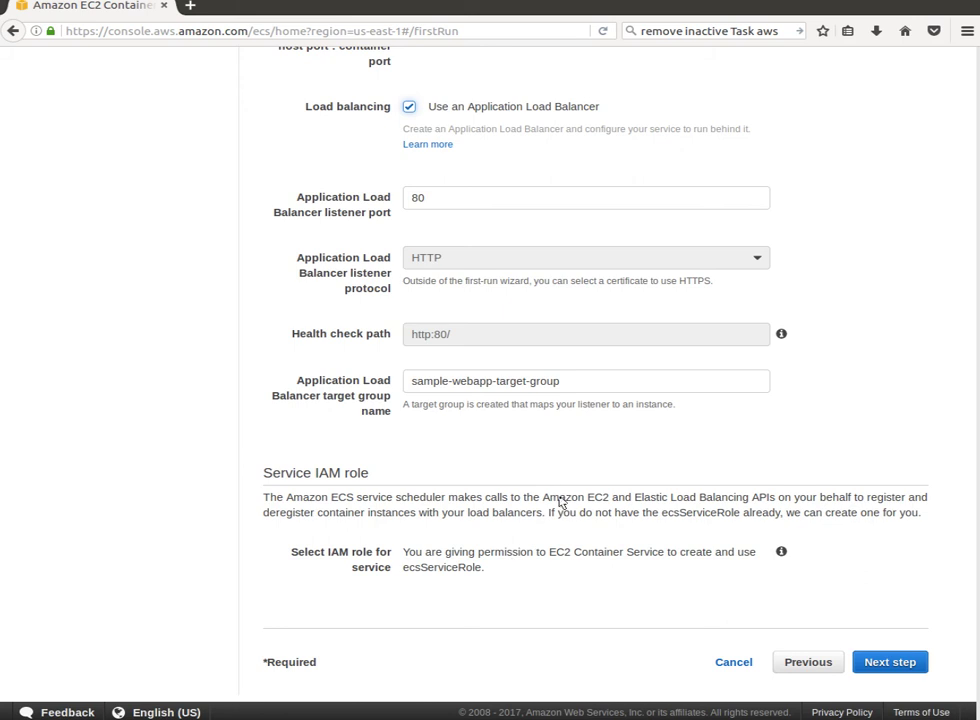
# Check the service IAM role permissions for ecsServiceRole and continue to the cluster configuration.
pyautogui.moveTo(560, 502); pyautogui.dragTo(611, 510)
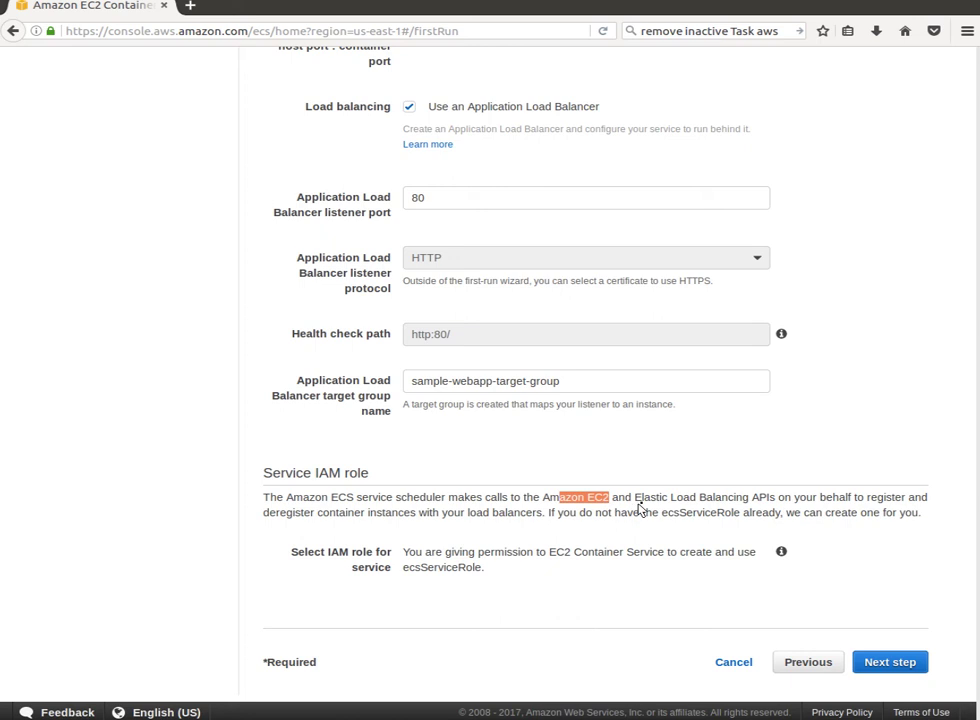
pyautogui.moveTo(640, 497); pyautogui.dragTo(722, 497)
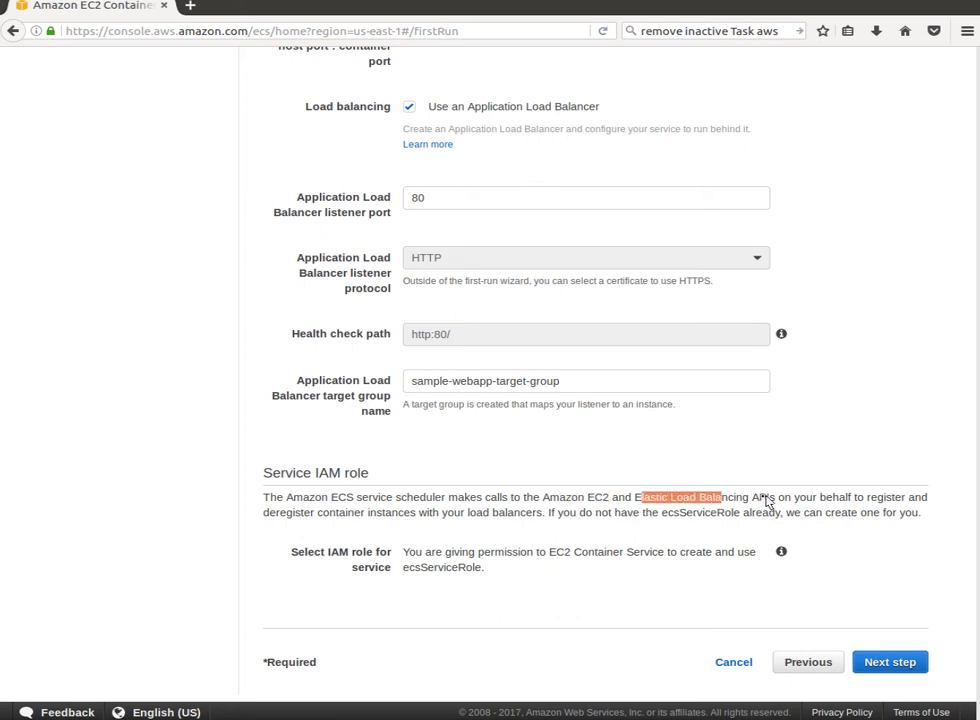
pyautogui.moveTo(767, 497); pyautogui.dragTo(634, 503)
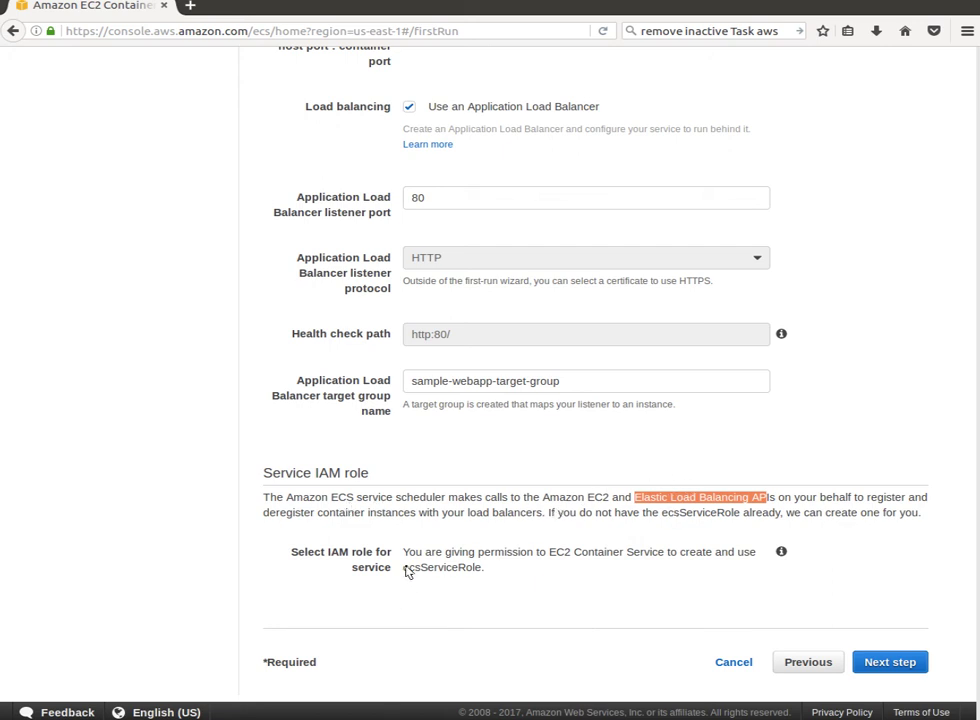
pyautogui.moveTo(407, 572); pyautogui.dragTo(478, 576)
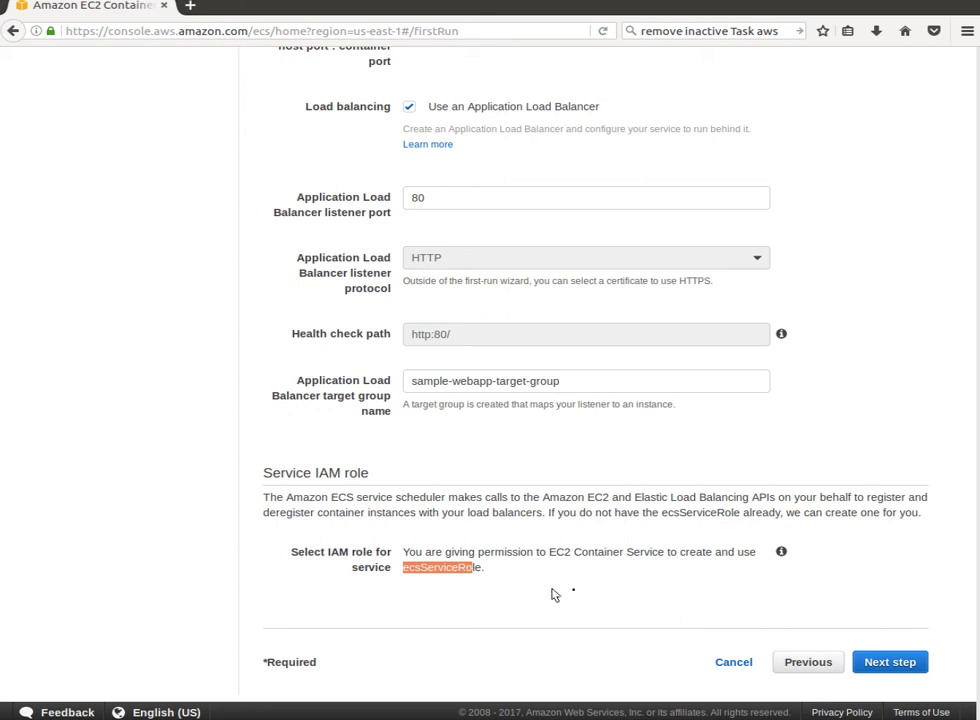
pyautogui.click(875, 663)
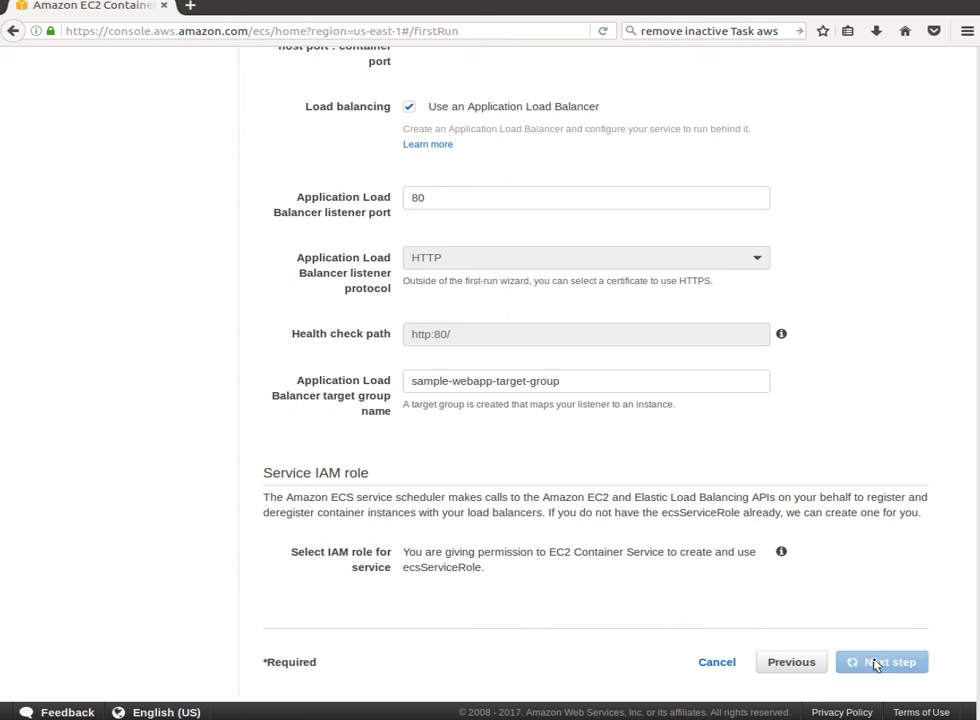
# Accept the default cluster, security group and instance role settings, and launch the instance and run the service from the review.
pyautogui.scroll(3, 930, 584)
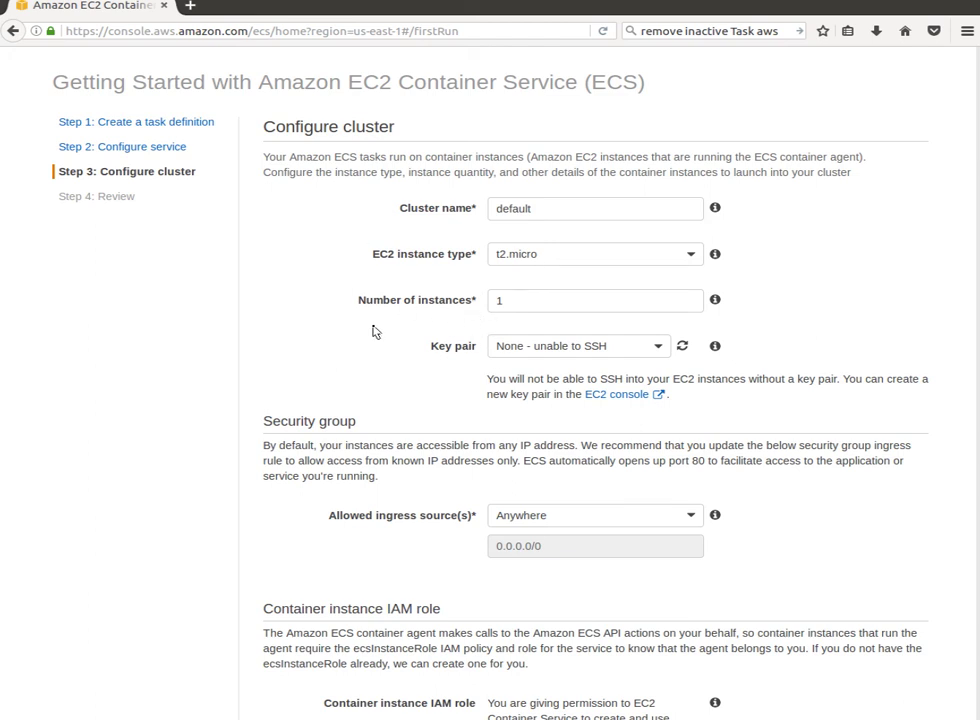
pyautogui.scroll(-1, 378, 331)
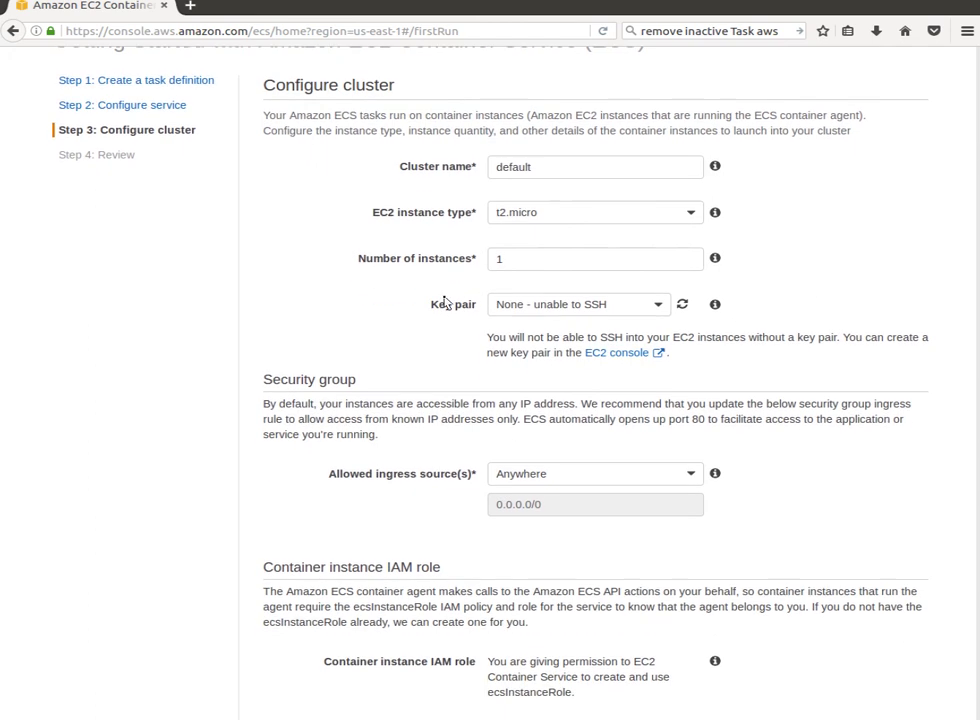
pyautogui.scroll(-1, 377, 382)
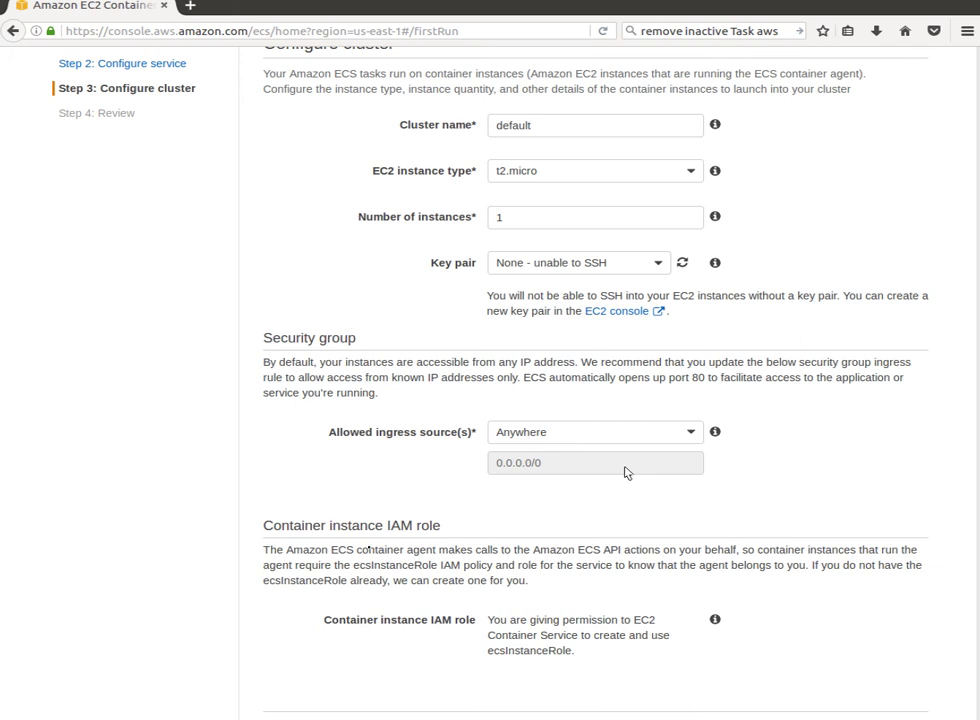
pyautogui.scroll(-1, 378, 549)
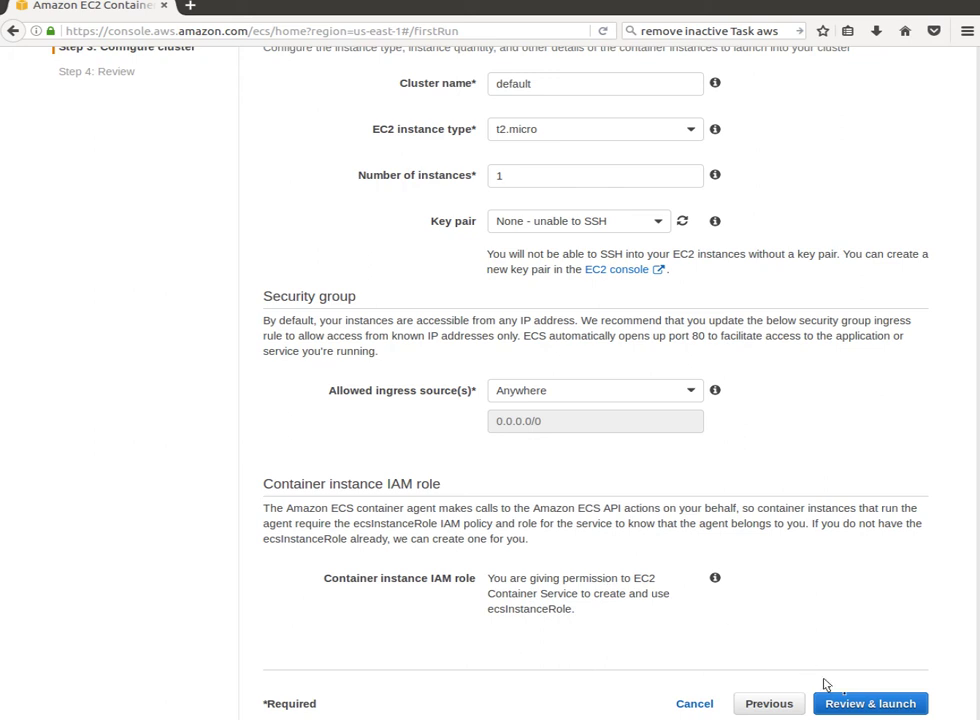
pyautogui.click(868, 705)
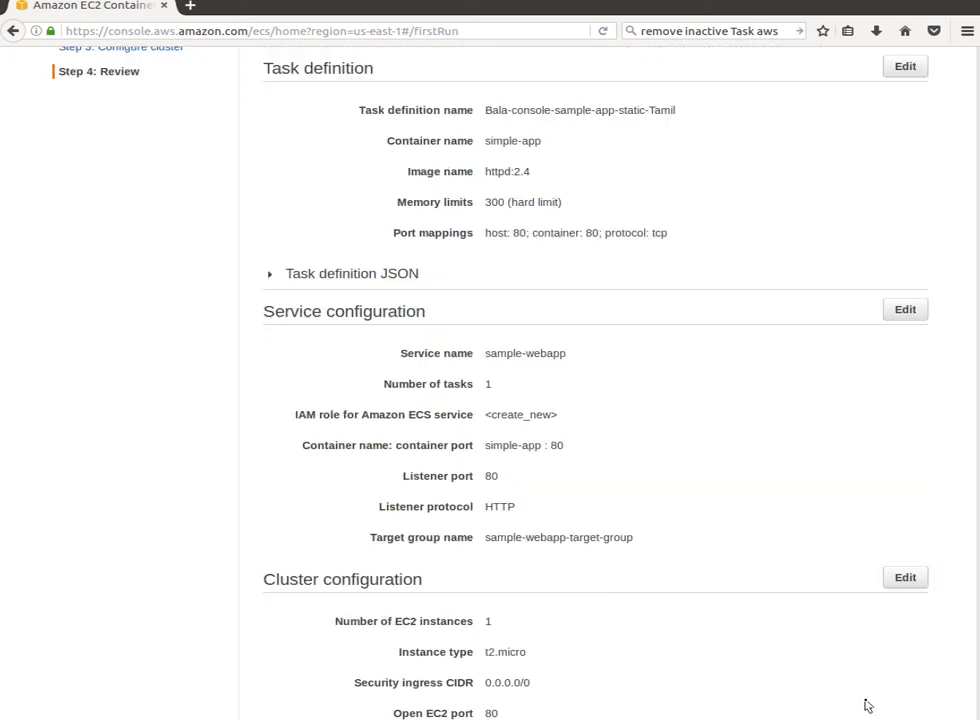
pyautogui.scroll(-3, 868, 682)
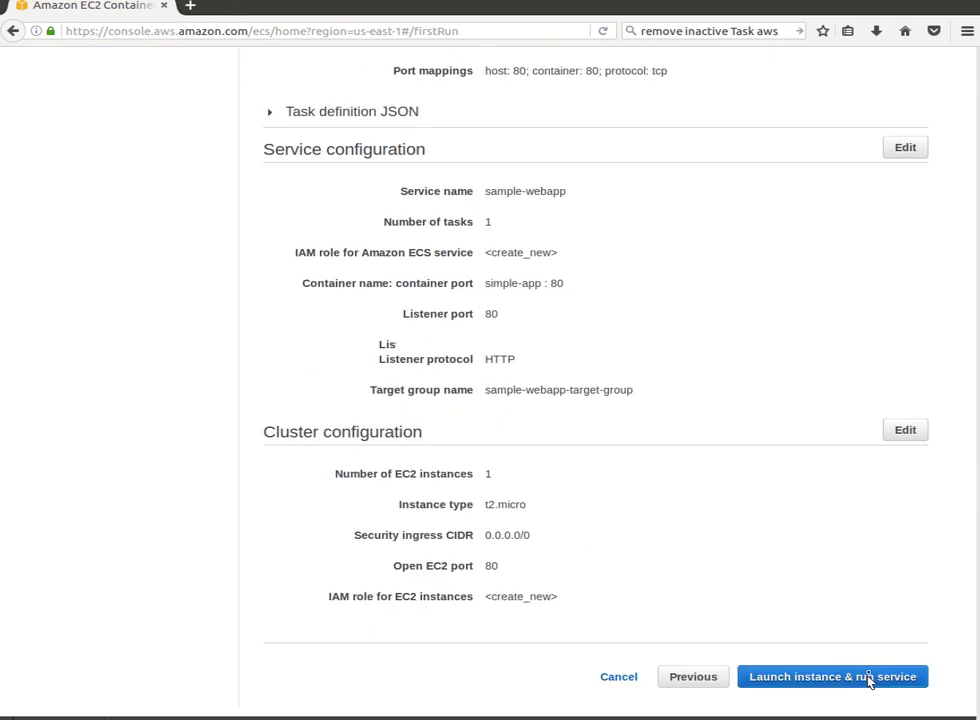
pyautogui.click(868, 668)
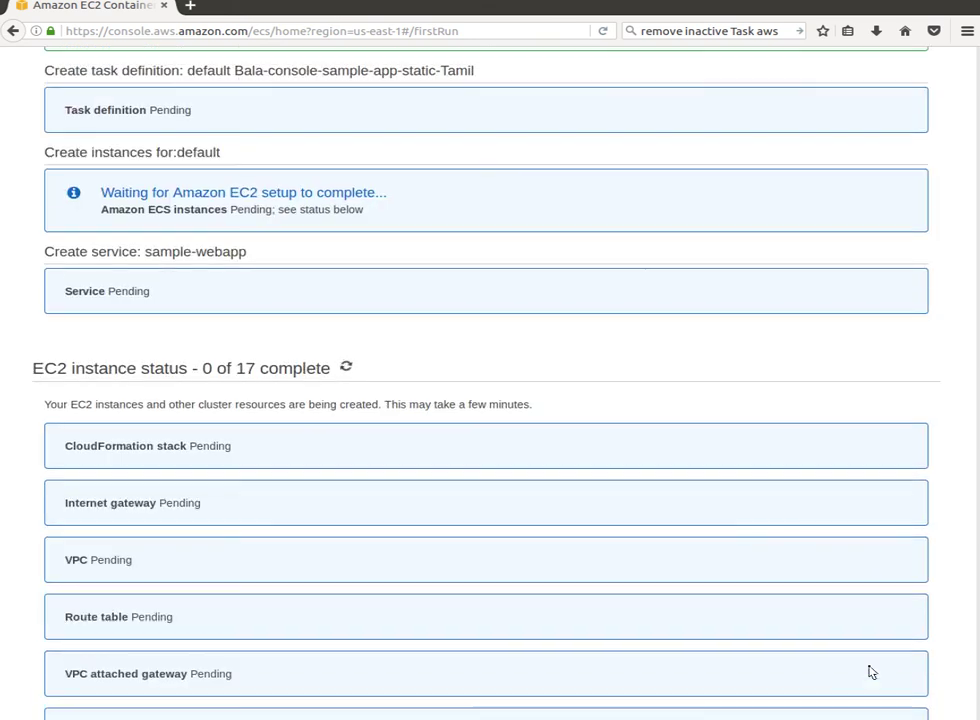
# Examine the launch status of the ECS cluster, task definition and service, and of the EC2 instance resources.
pyautogui.scroll(3, 938, 328)
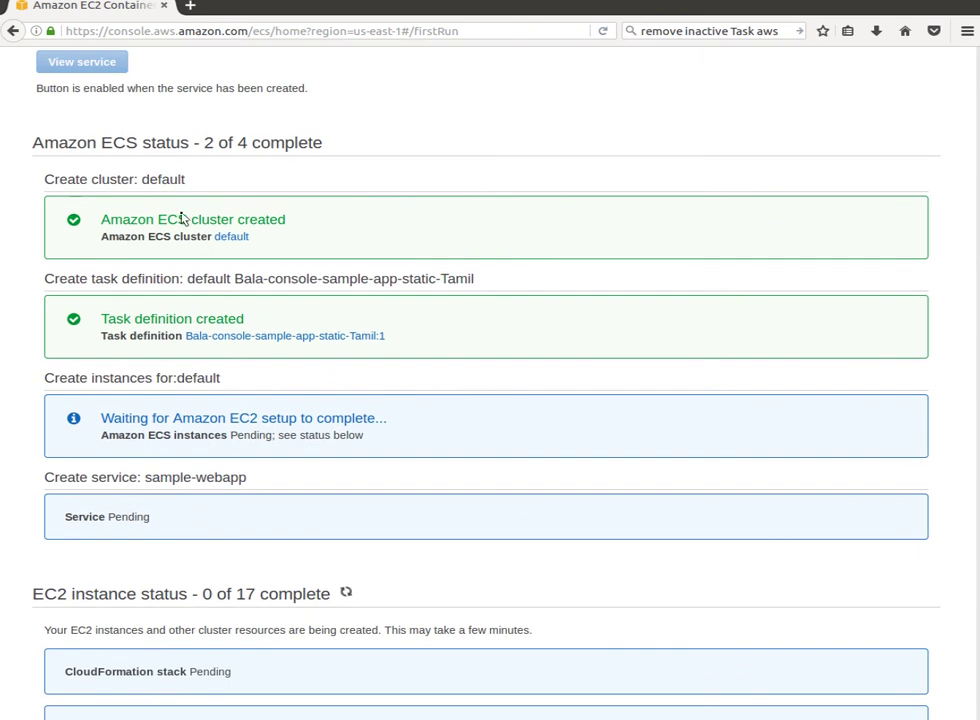
pyautogui.scroll(2, 179, 219)
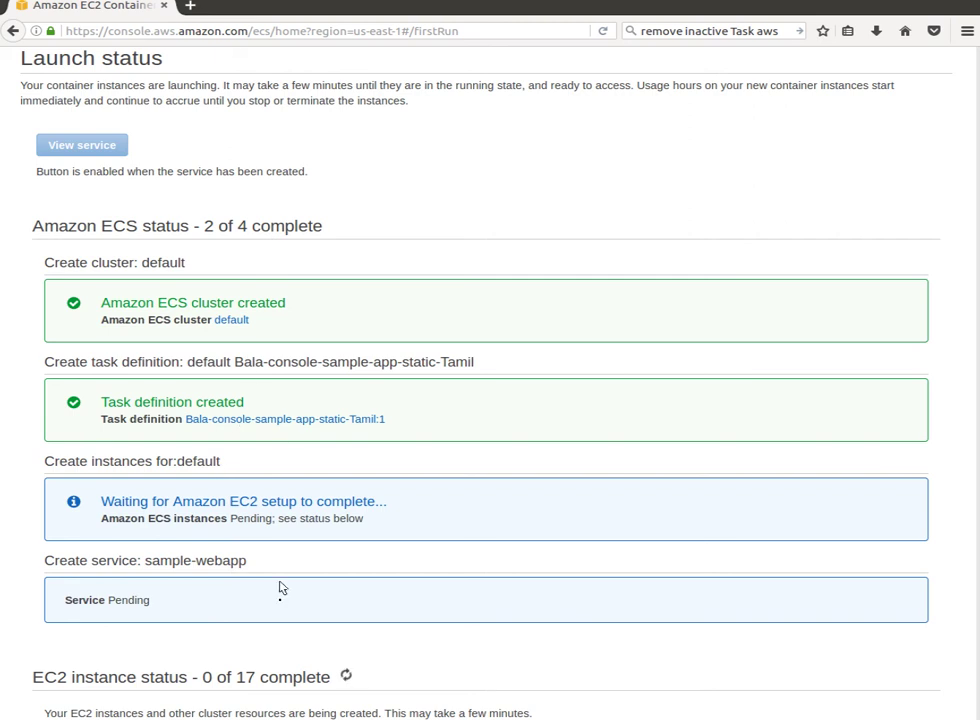
pyautogui.scroll(-5, 280, 588)
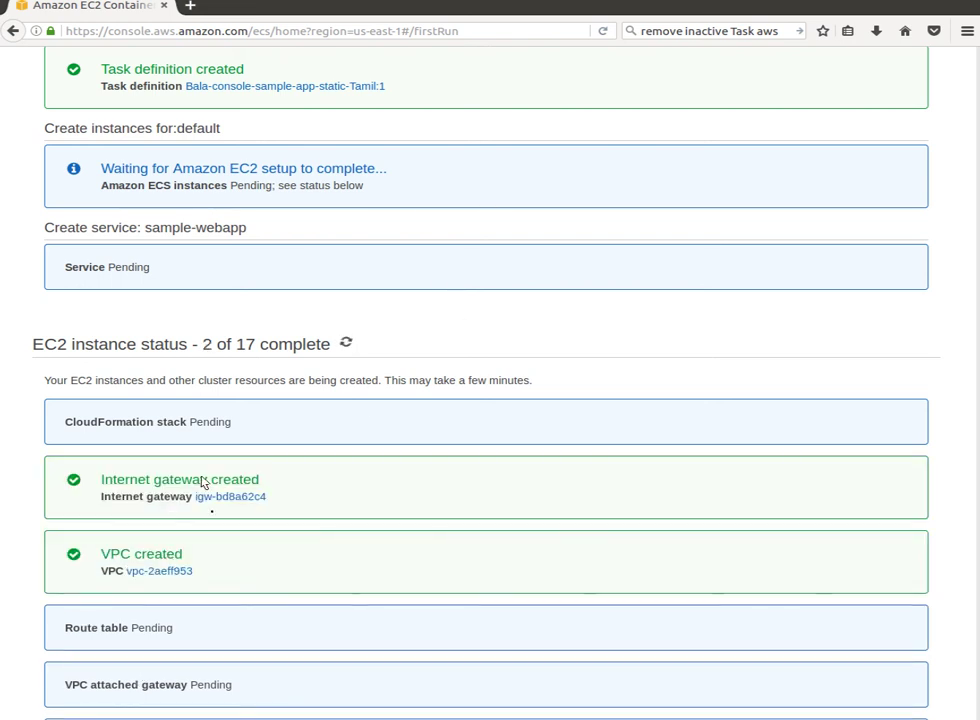
pyautogui.scroll(-8, 300, 657)
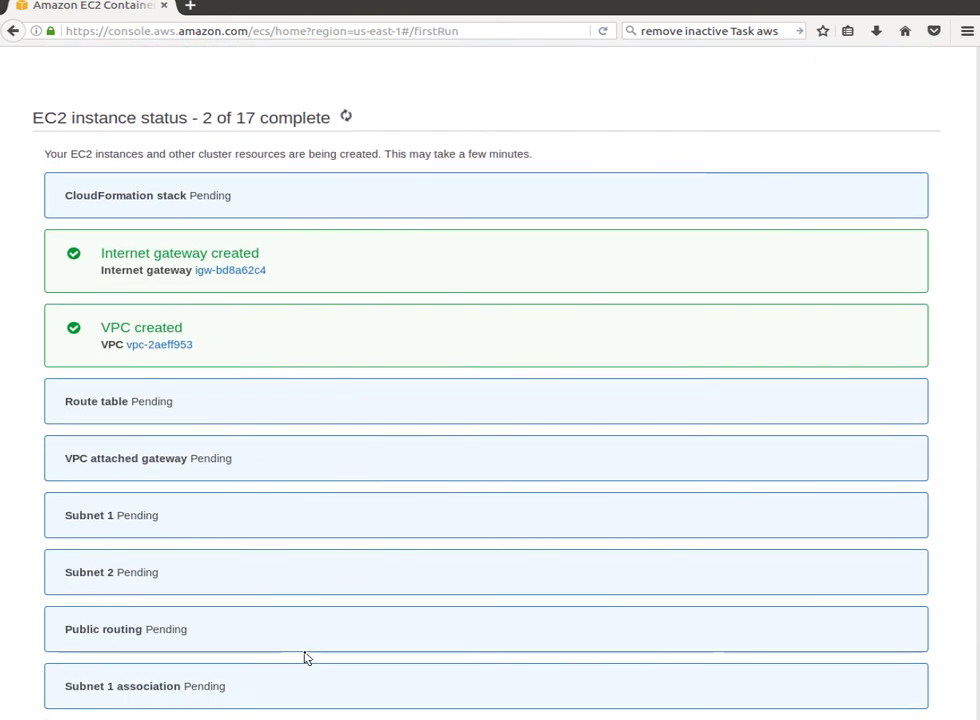
# Monitor the launch progress of the EC2 instance resources and the ECS cluster, task definition, instances and service.
pyautogui.scroll(-5, 308, 657)
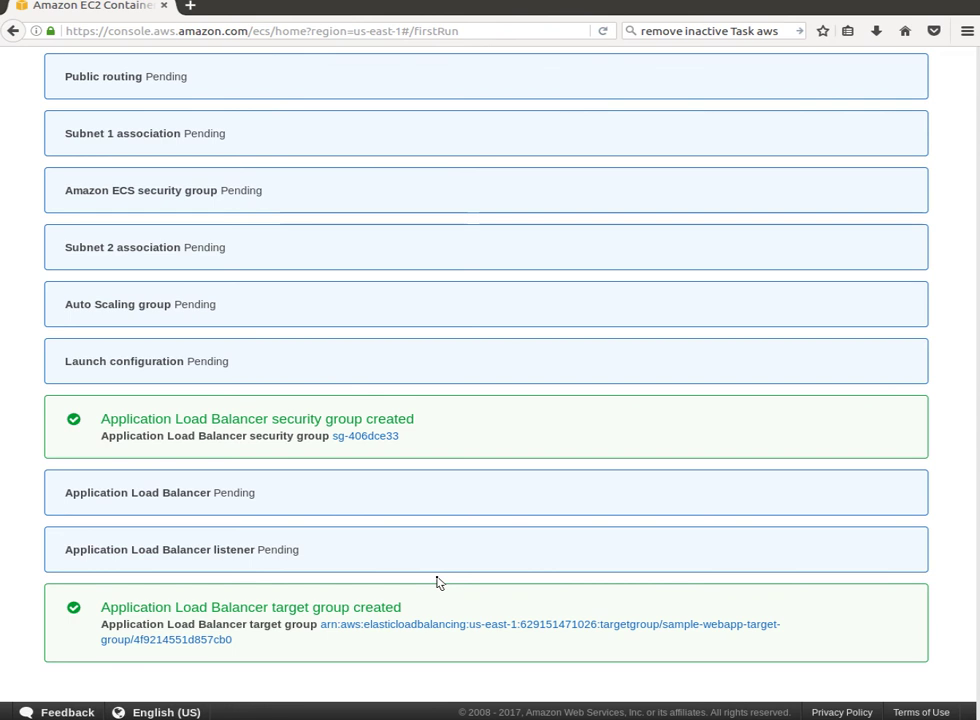
pyautogui.scroll(10, 437, 582)
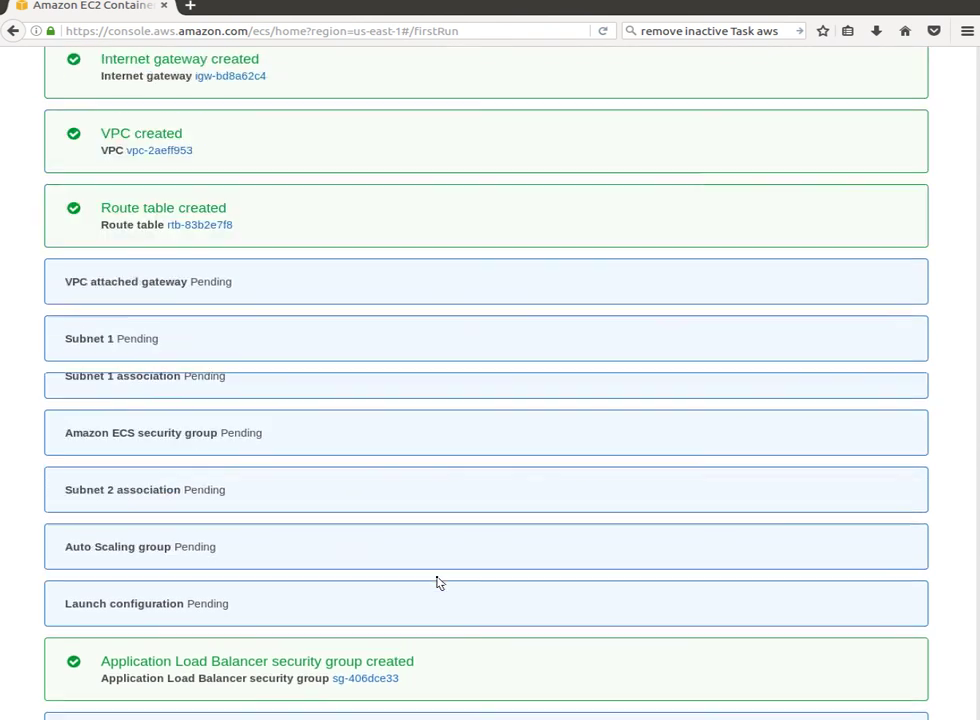
pyautogui.scroll(5, 437, 582)
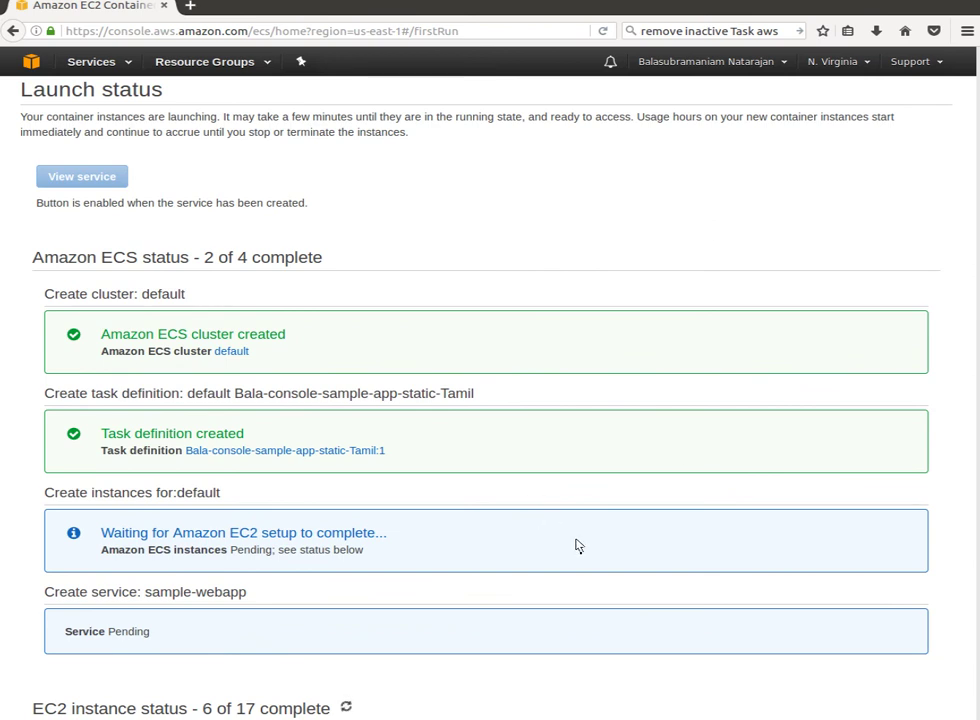
pyautogui.scroll(-2, 583, 558)
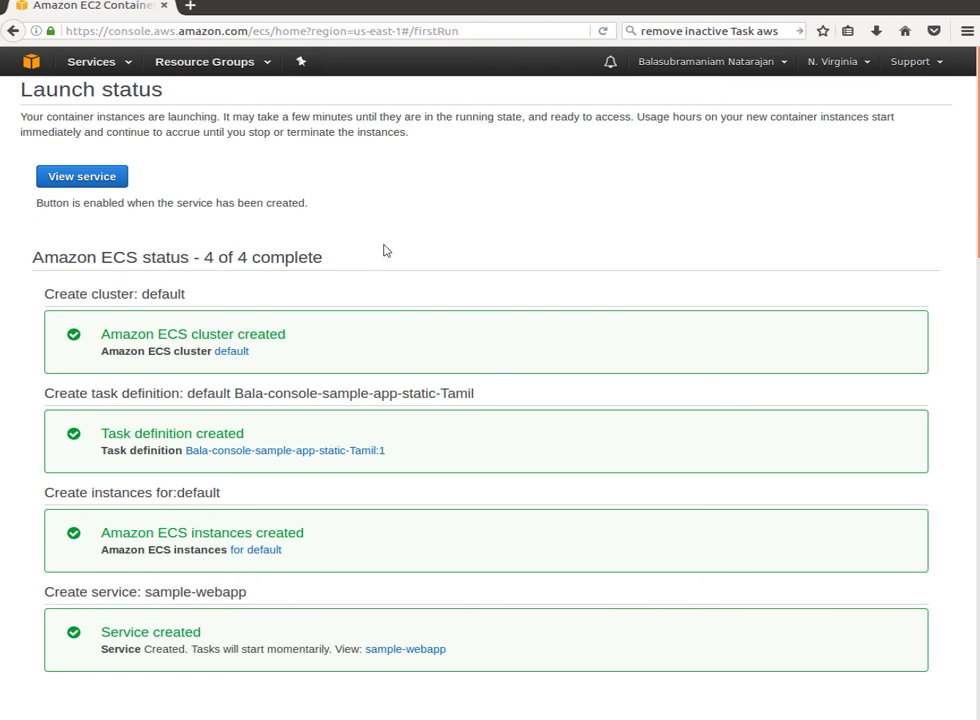
# Review the launch status of every resource, from the ECS cluster and CloudFormation stack down to the Application Load Balancer target group.
pyautogui.scroll(-3, 400, 380)
pyautogui.scroll(-2, 403, 450)
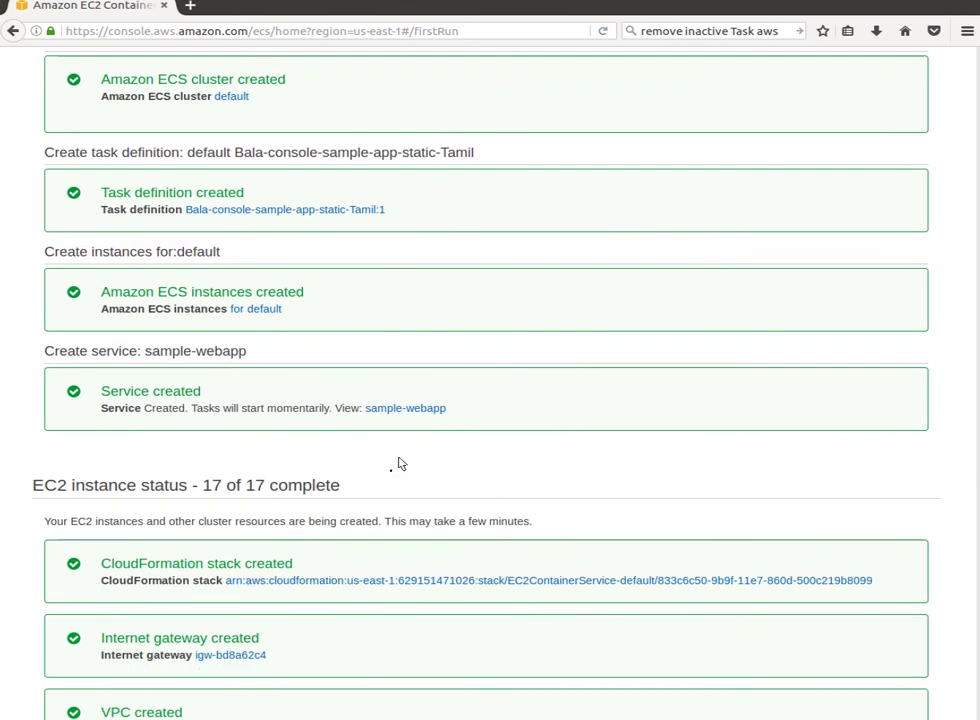
pyautogui.scroll(-1, 398, 463)
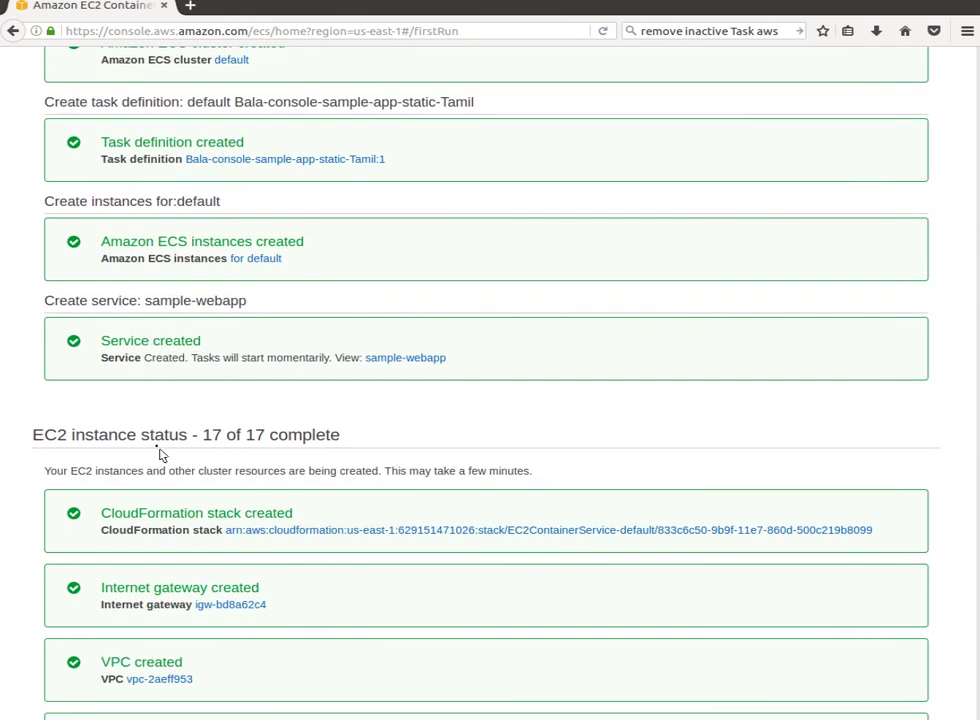
pyautogui.moveTo(68, 436); pyautogui.dragTo(170, 446)
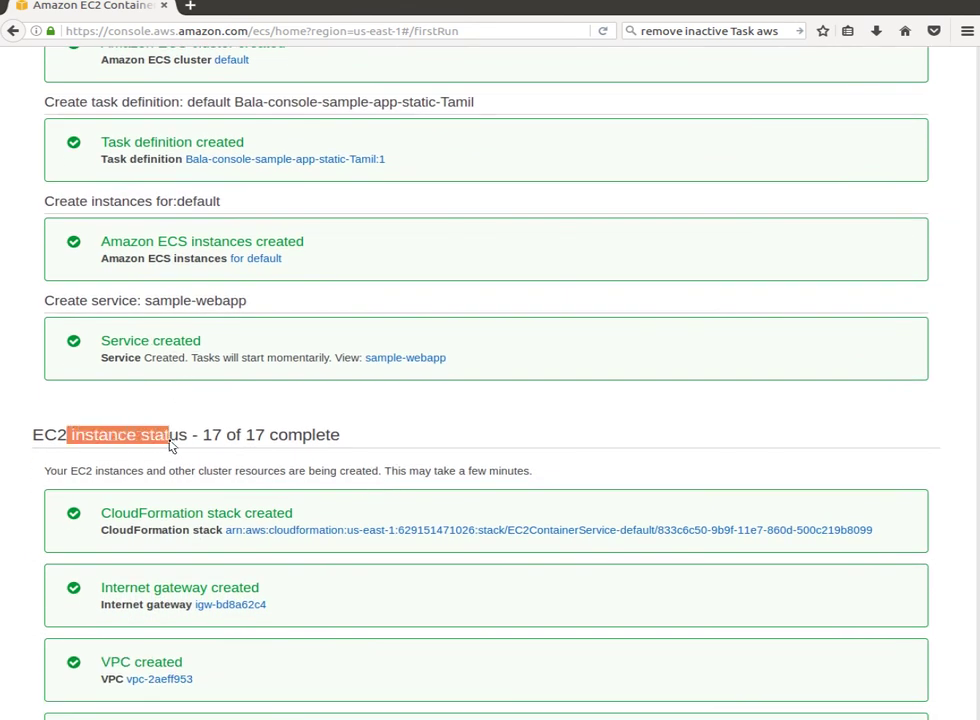
pyautogui.scroll(-1, 446, 448)
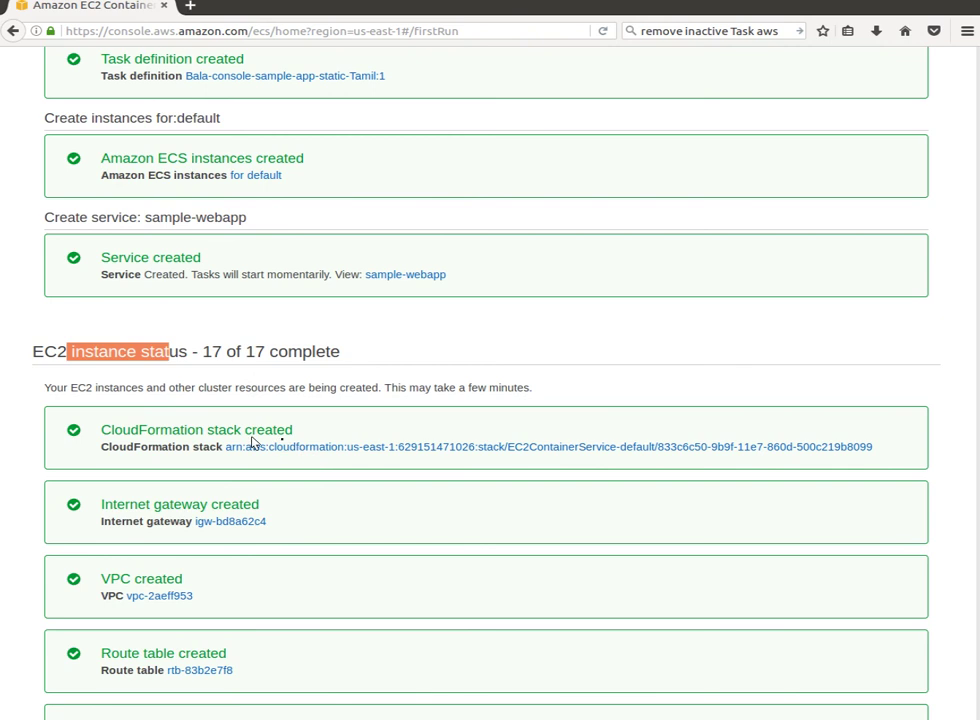
pyautogui.scroll(-2, 252, 443)
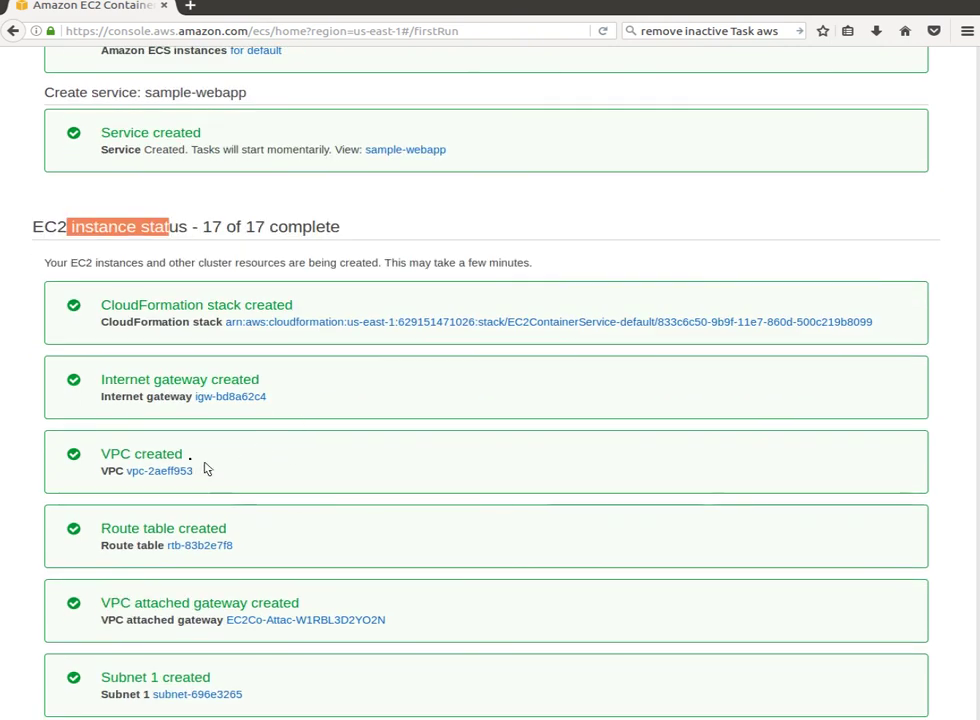
pyautogui.scroll(-1, 291, 468)
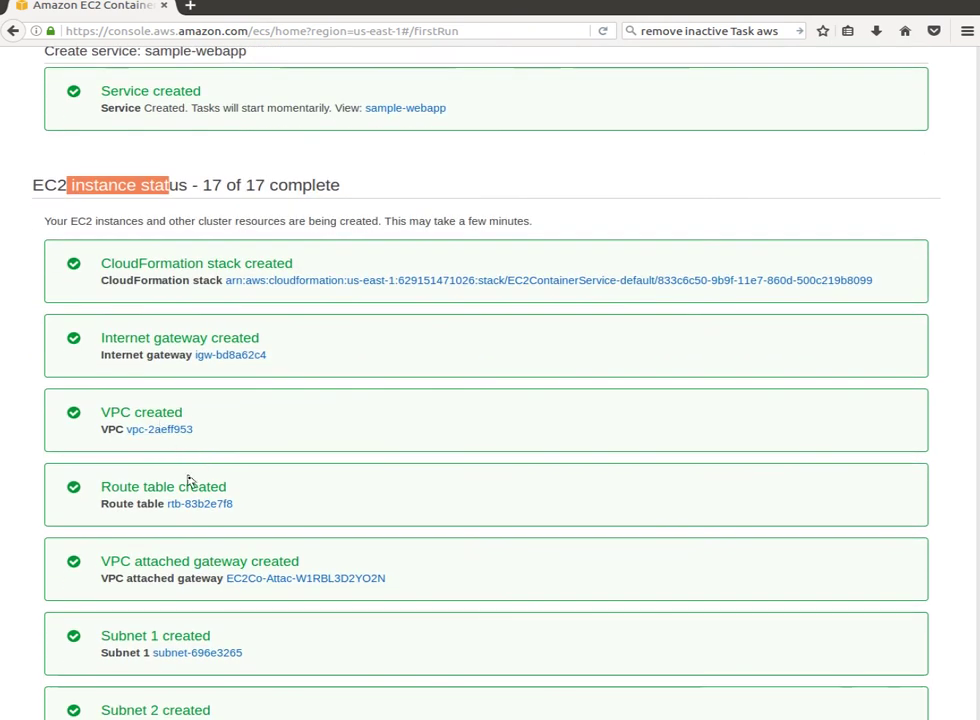
pyautogui.scroll(-7, 188, 481)
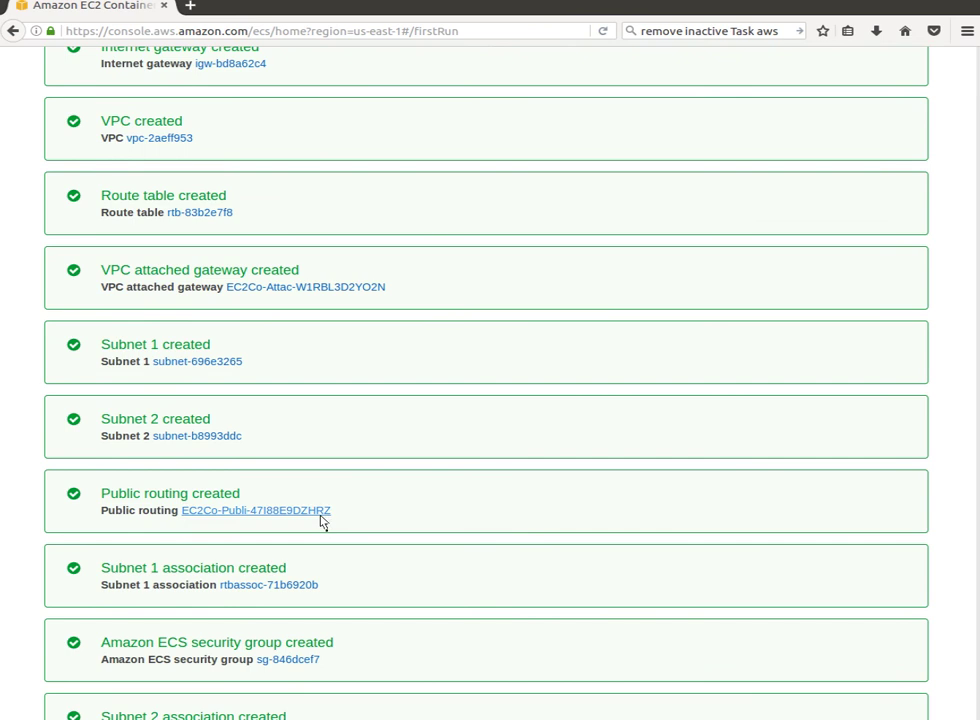
pyautogui.scroll(-7, 322, 520)
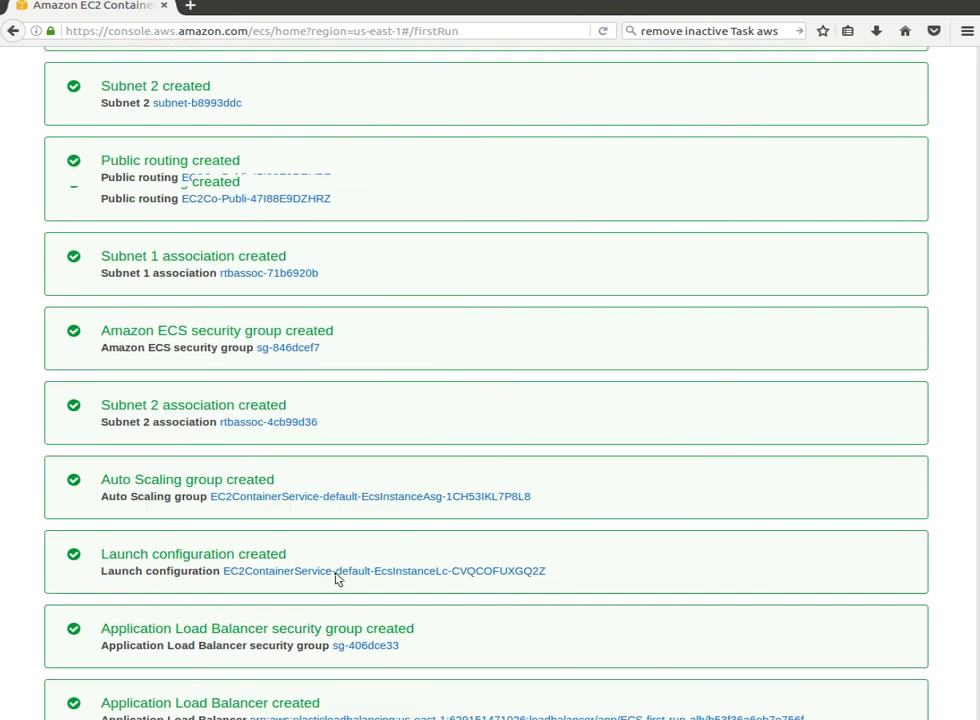
pyautogui.scroll(-3, 335, 580)
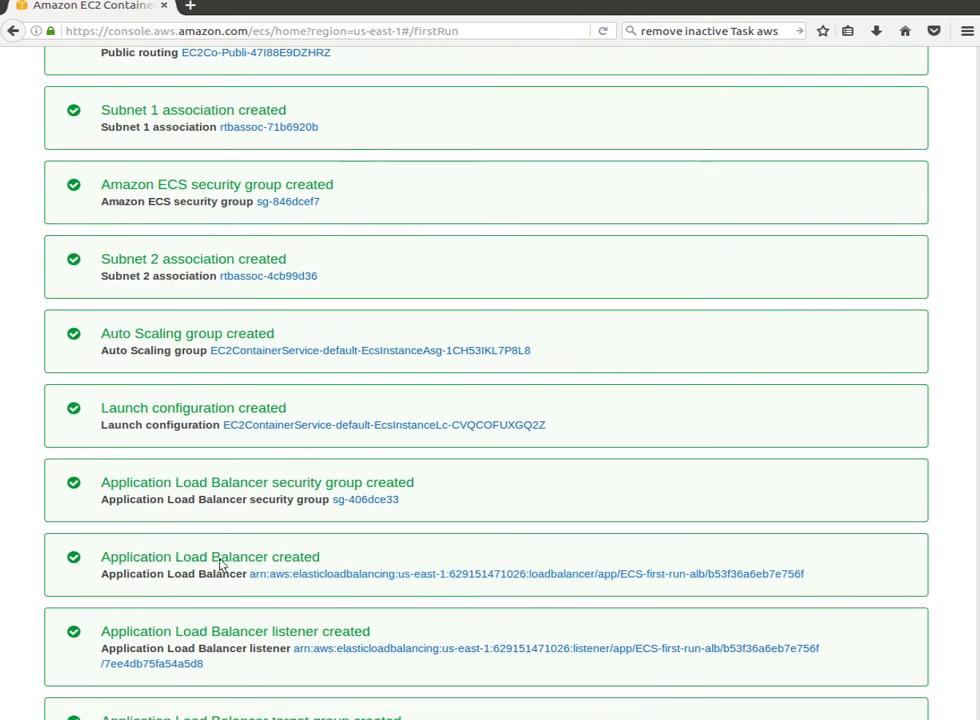
pyautogui.scroll(-3, 215, 566)
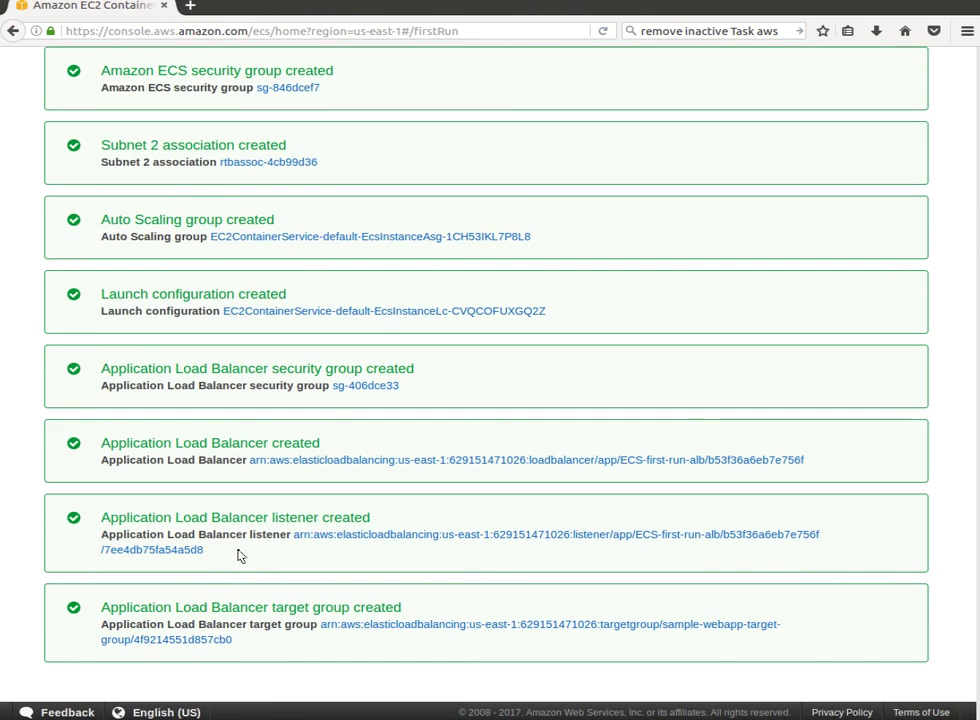
pyautogui.scroll(20, 240, 556)
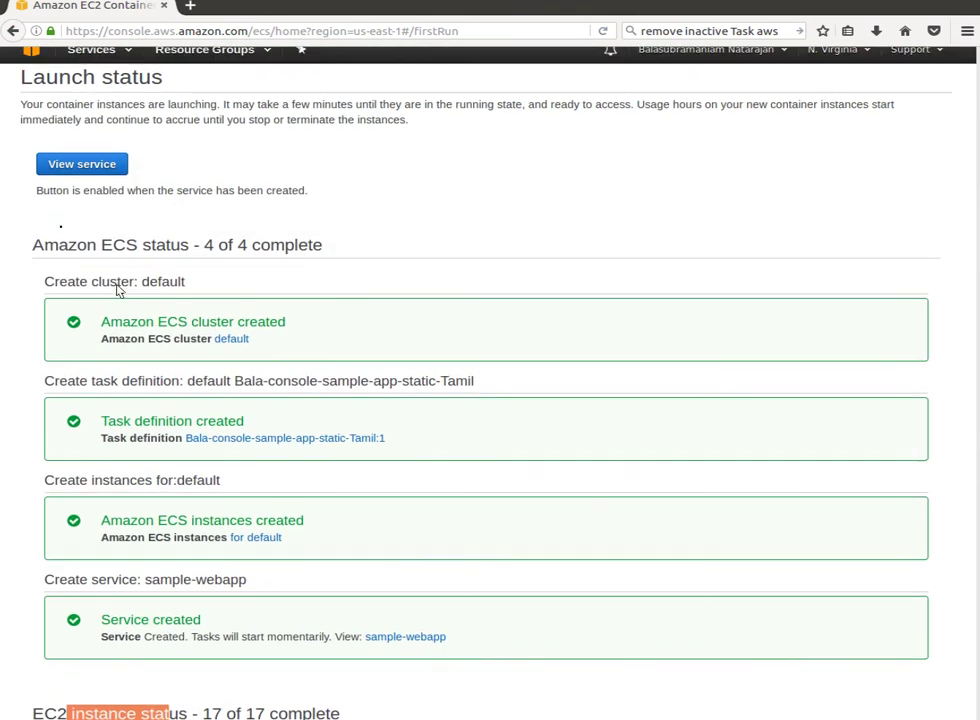
# View the sample-webapp service's load balancing details and open sample-webapp-target-group, clearing the filter to list all target groups.
pyautogui.click(58, 178)
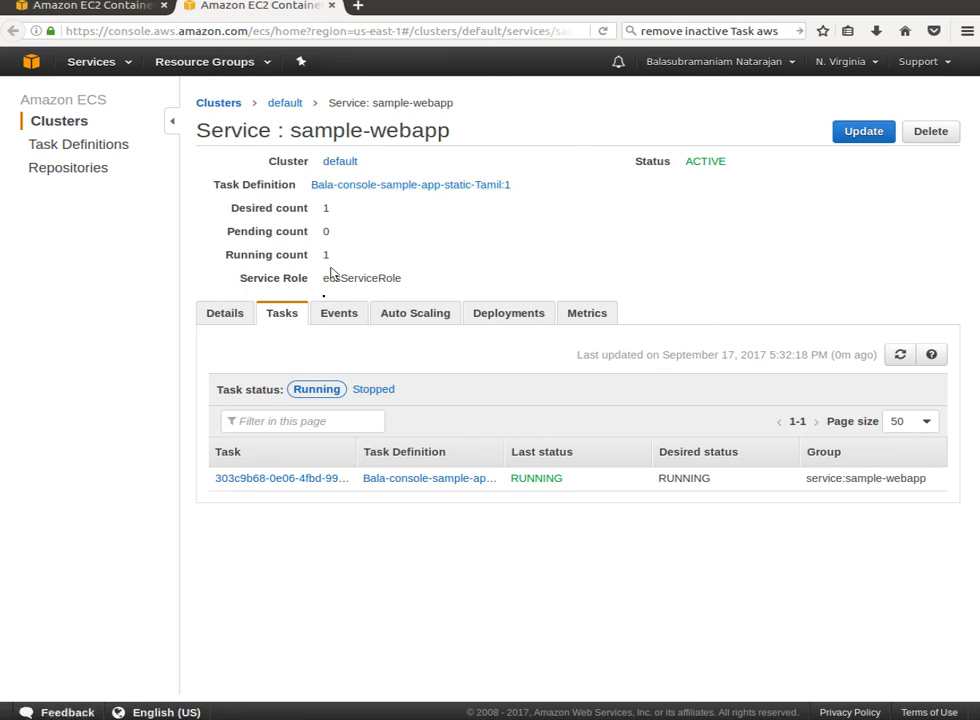
pyautogui.click(204, 313)
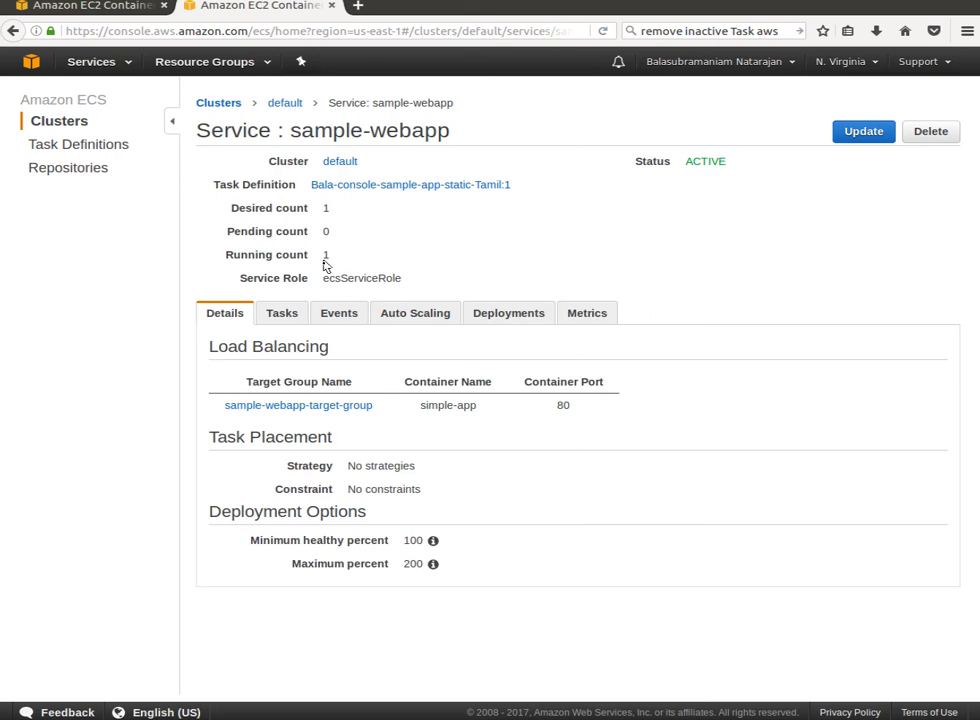
pyautogui.click(309, 411)
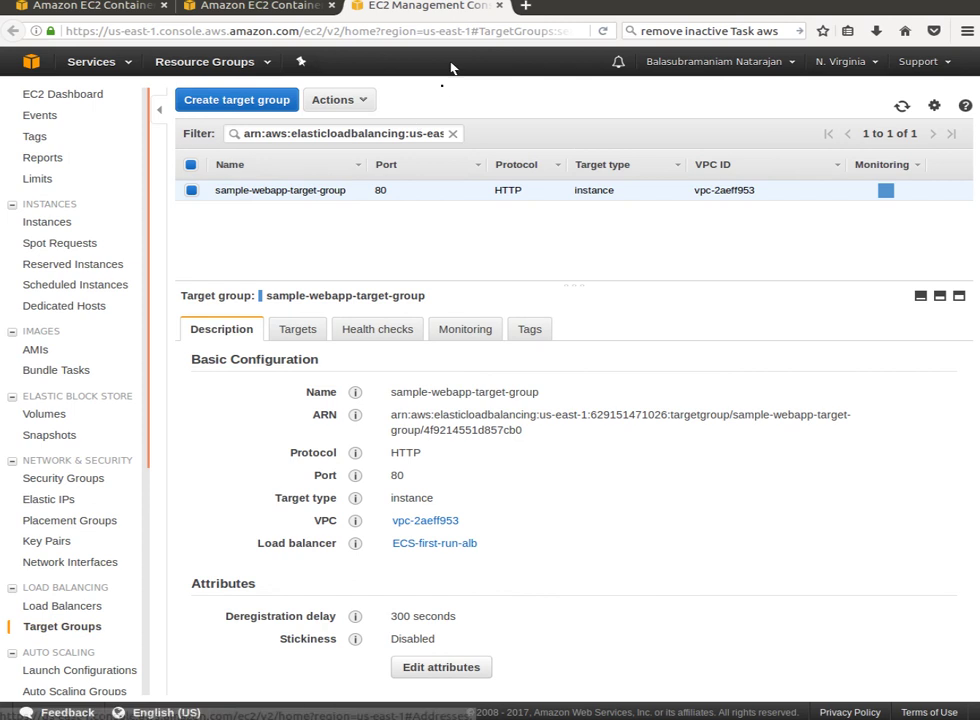
pyautogui.click(452, 133)
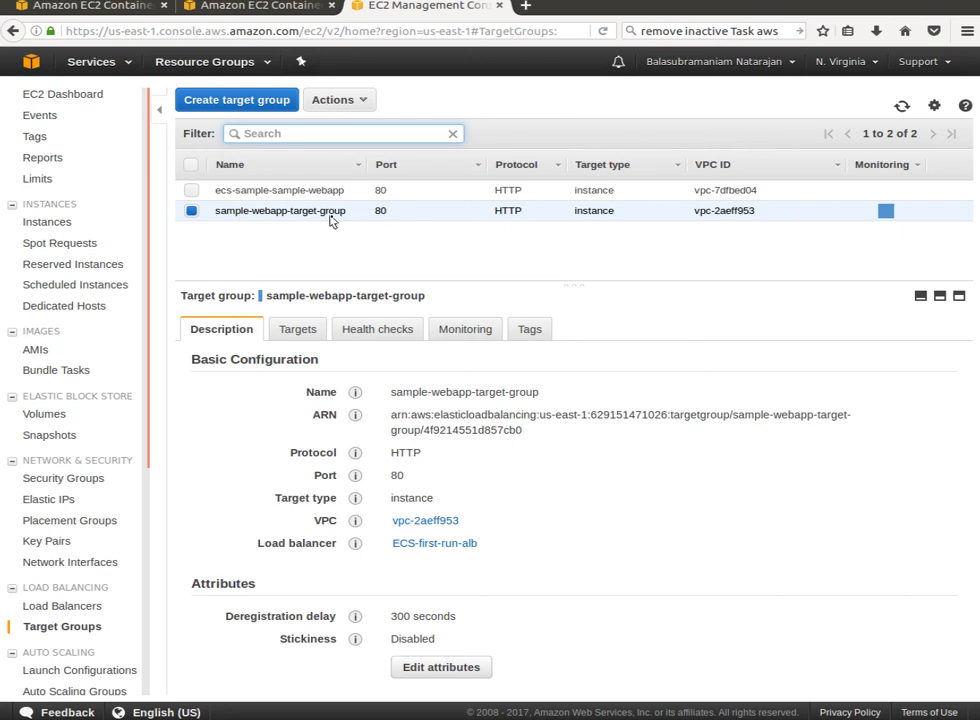
# Copy the DNS name of the ECS-first-run-alb load balancer and open it in a new browser tab.
pyautogui.click(84, 607)
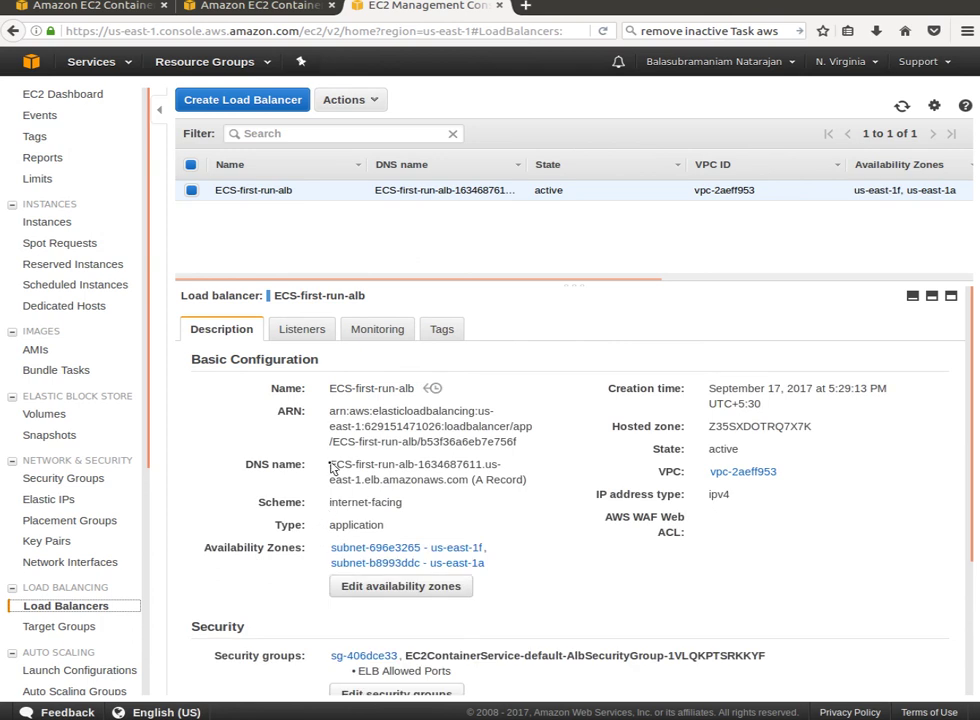
pyautogui.moveTo(333, 464); pyautogui.dragTo(468, 486)
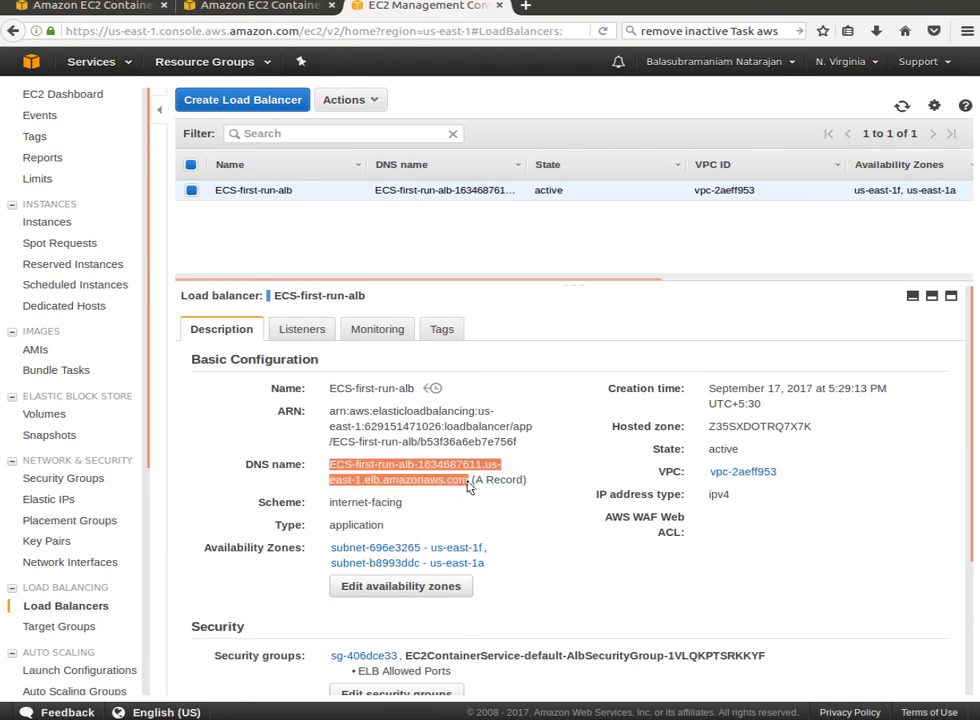
pyautogui.rightClick(452, 469)
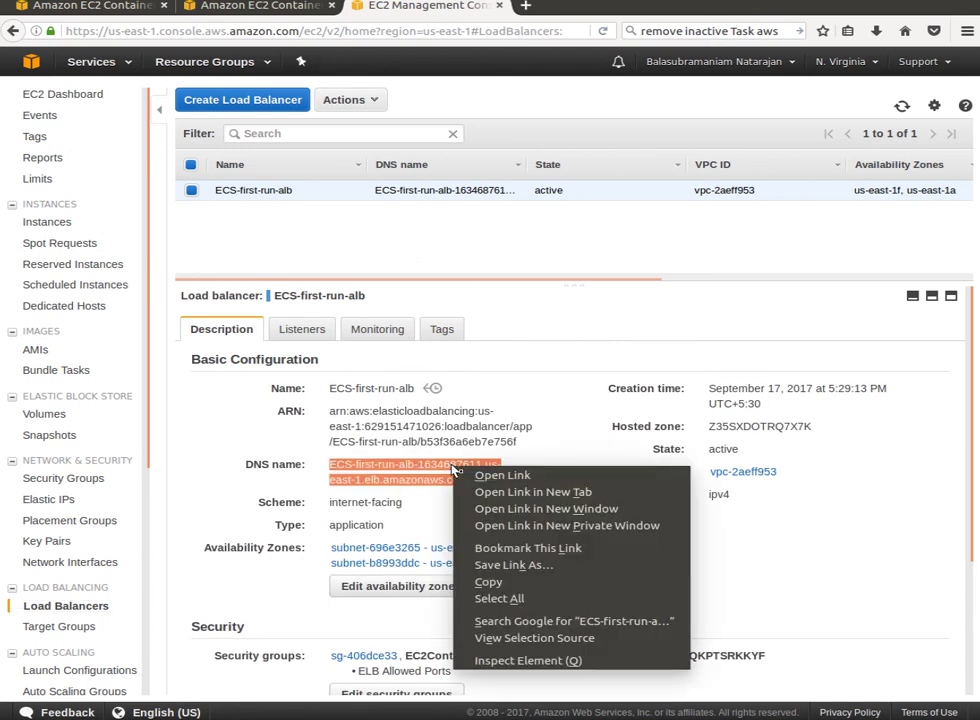
pyautogui.click(520, 586)
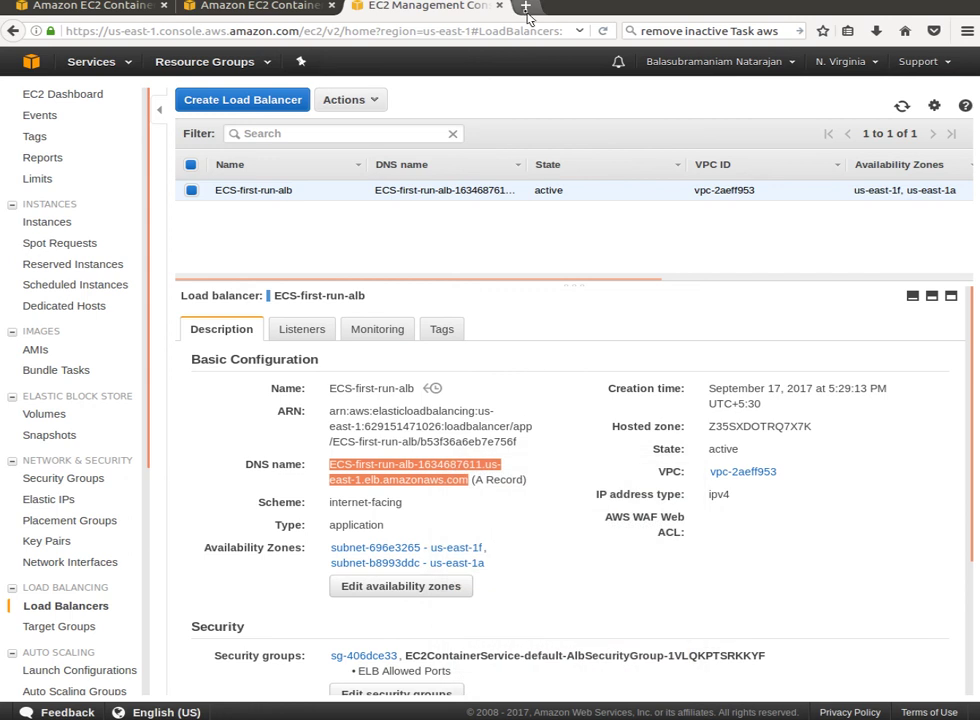
pyautogui.click(525, 6)
pyautogui.rightClick(510, 31)
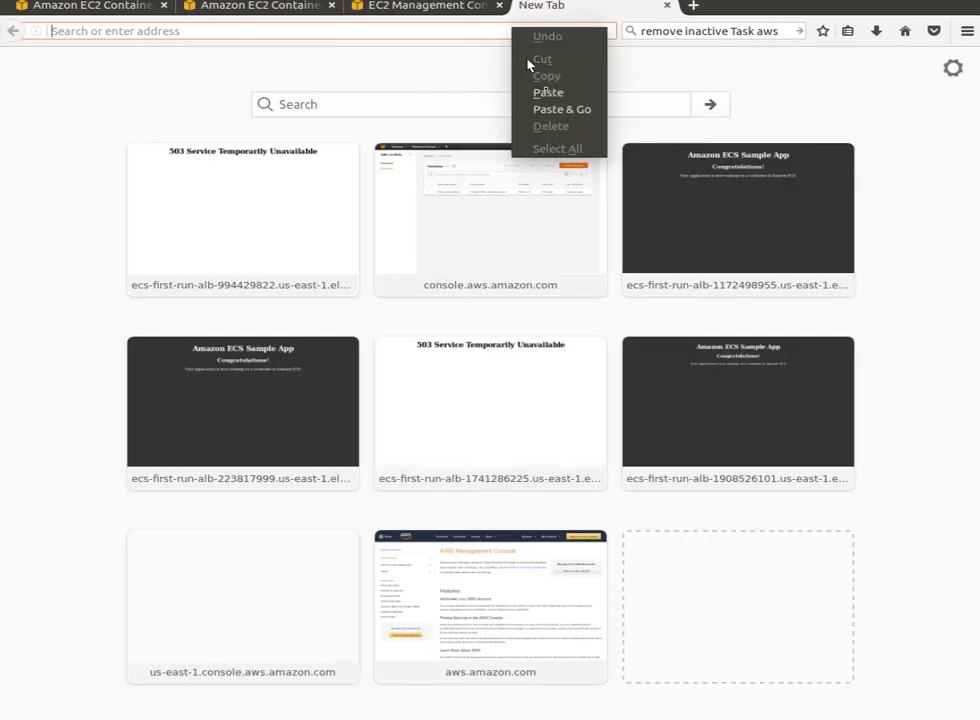
pyautogui.click(559, 112)
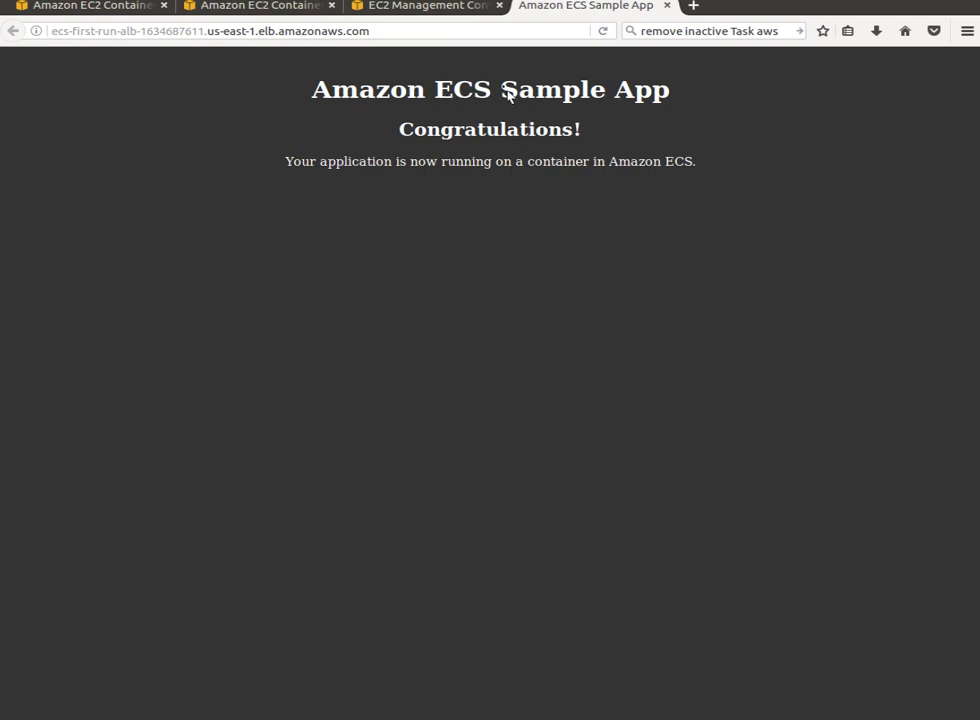
# Return to the EC2 console and view the details of the running ECS instance.
pyautogui.click(428, 8)
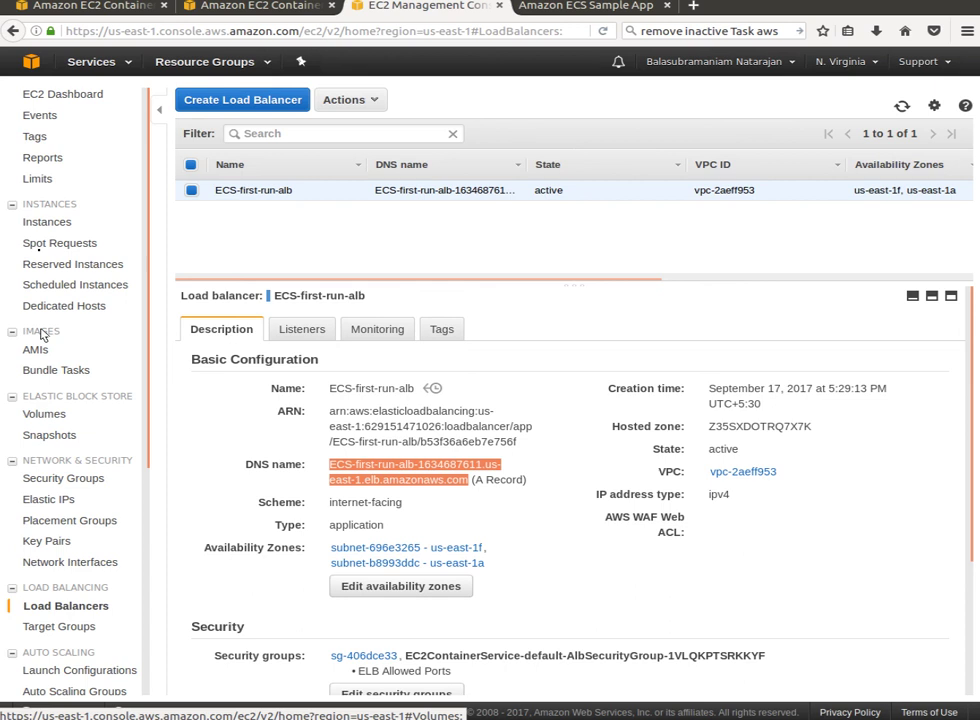
pyautogui.click(52, 222)
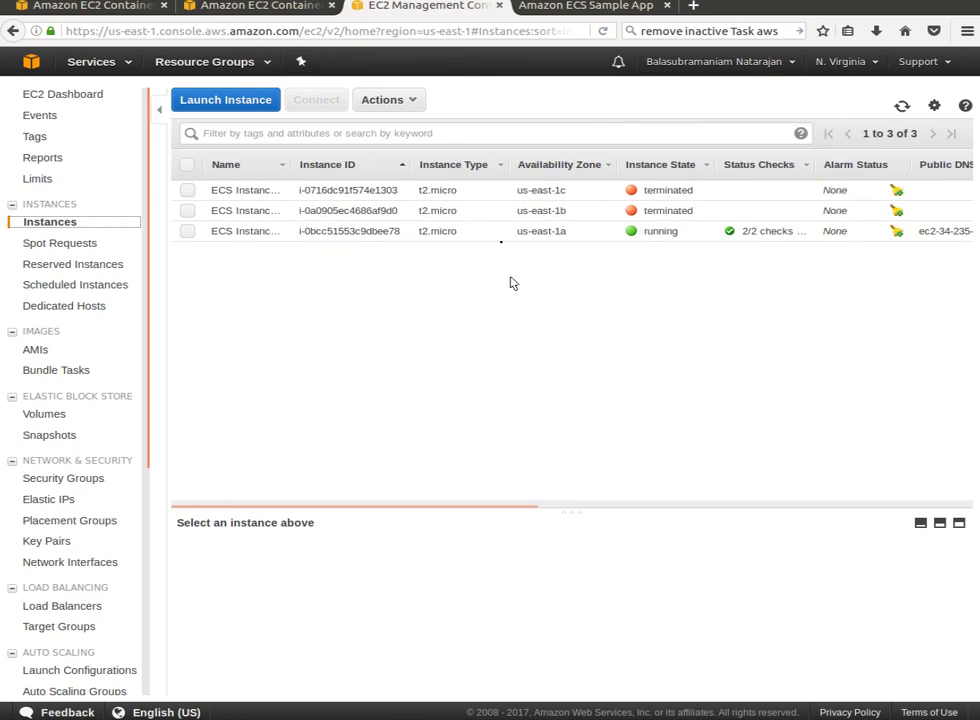
pyautogui.click(477, 238)
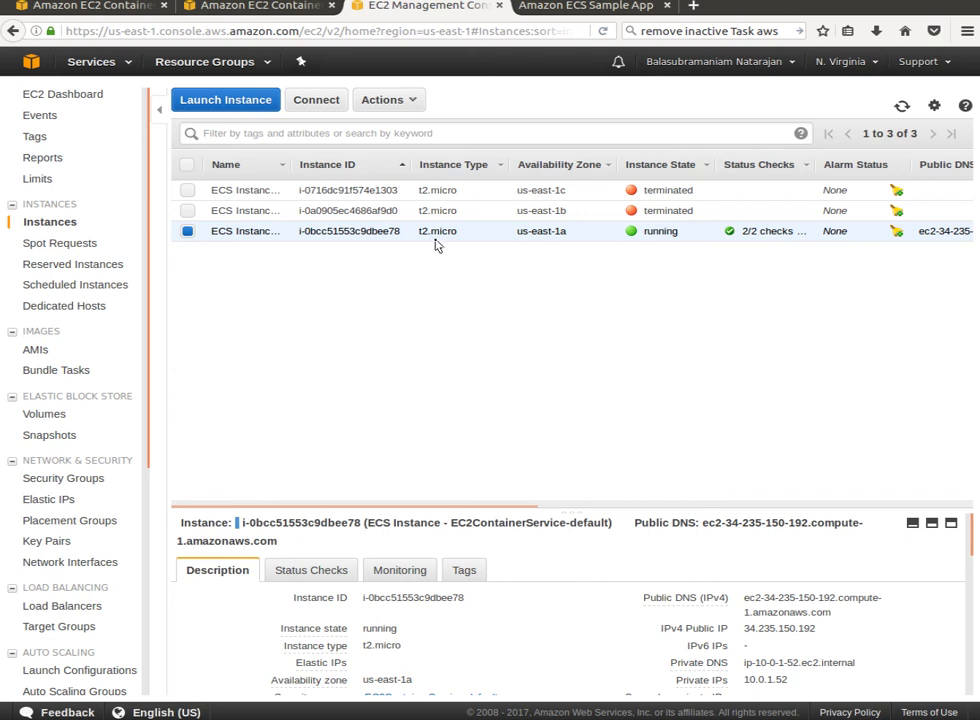
# Check the VPC resources in the region and list the VPC security groups.
pyautogui.click(103, 63)
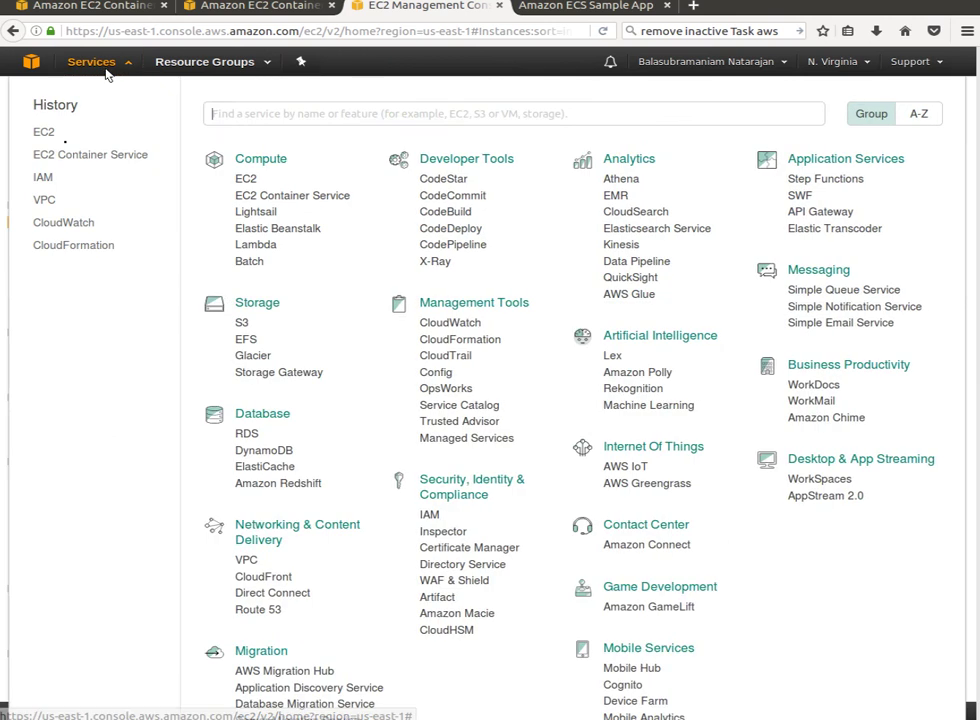
pyautogui.click(44, 199)
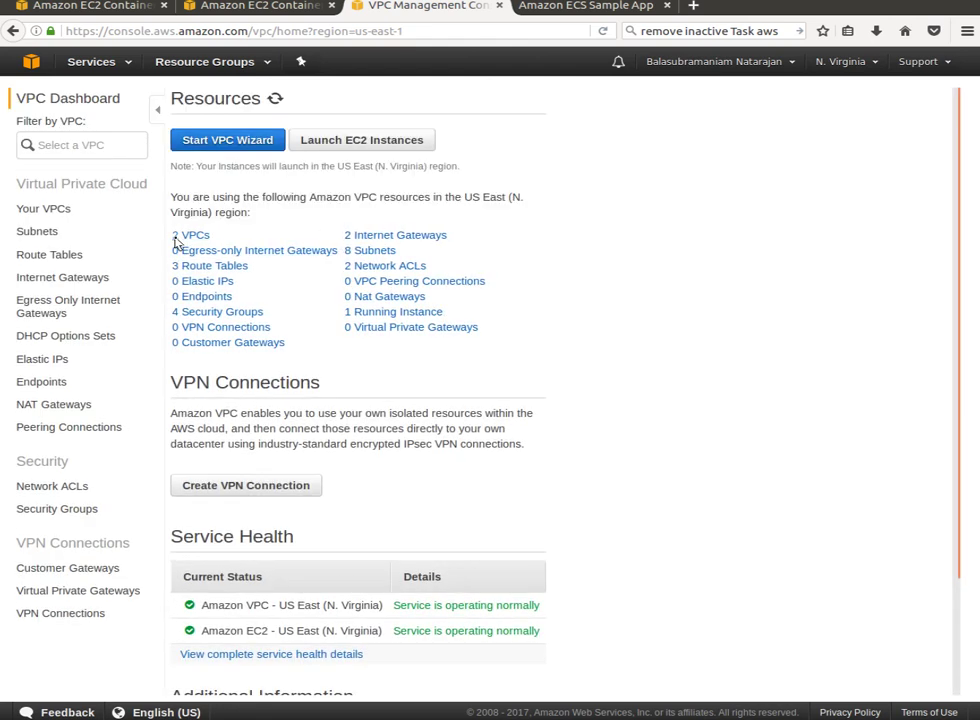
pyautogui.click(201, 314)
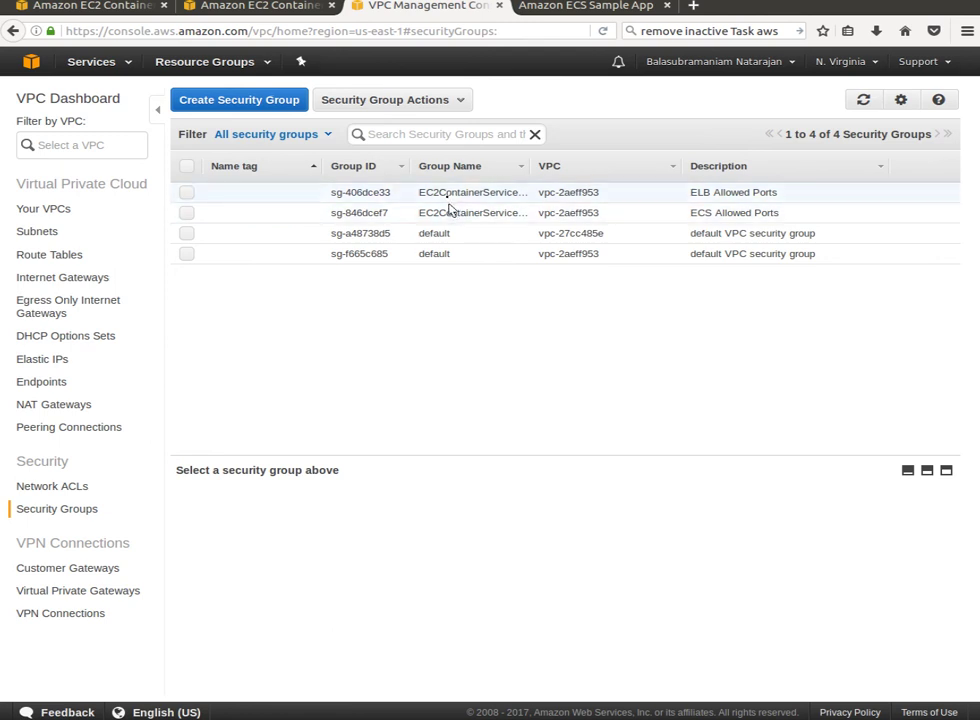
# Check the ECS roles in IAM and go back to the sample-webapp service page.
pyautogui.click(105, 63)
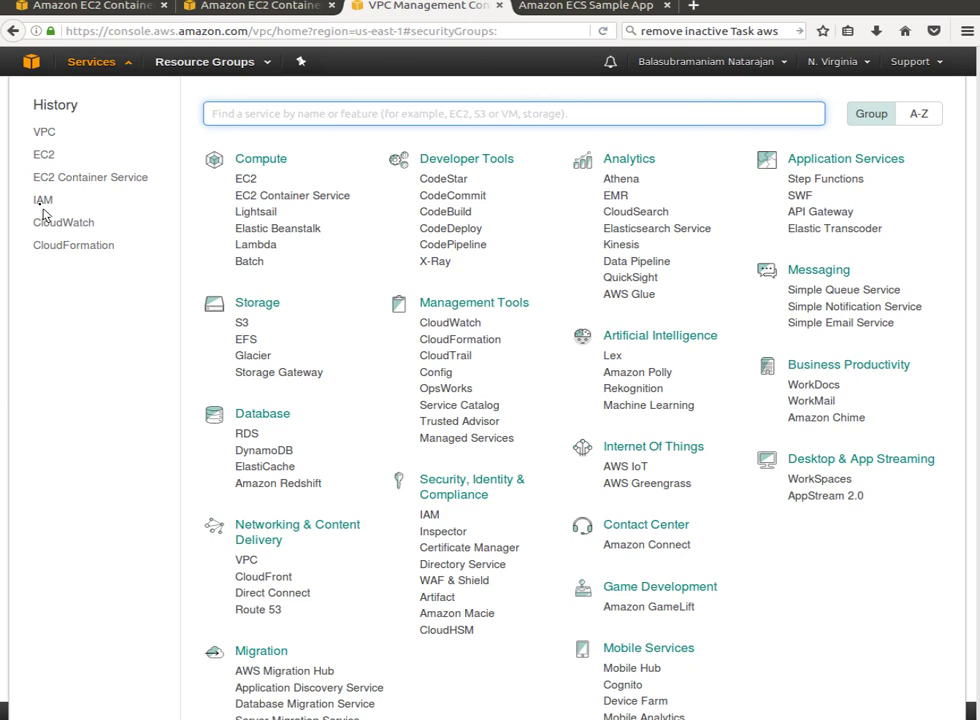
pyautogui.click(42, 203)
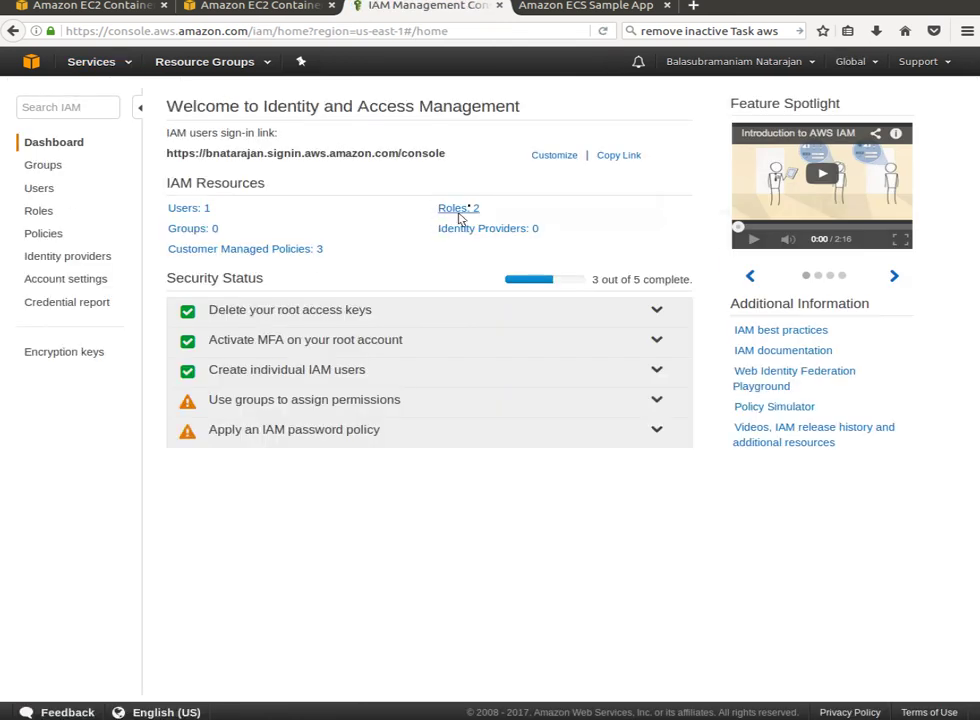
pyautogui.click(452, 208)
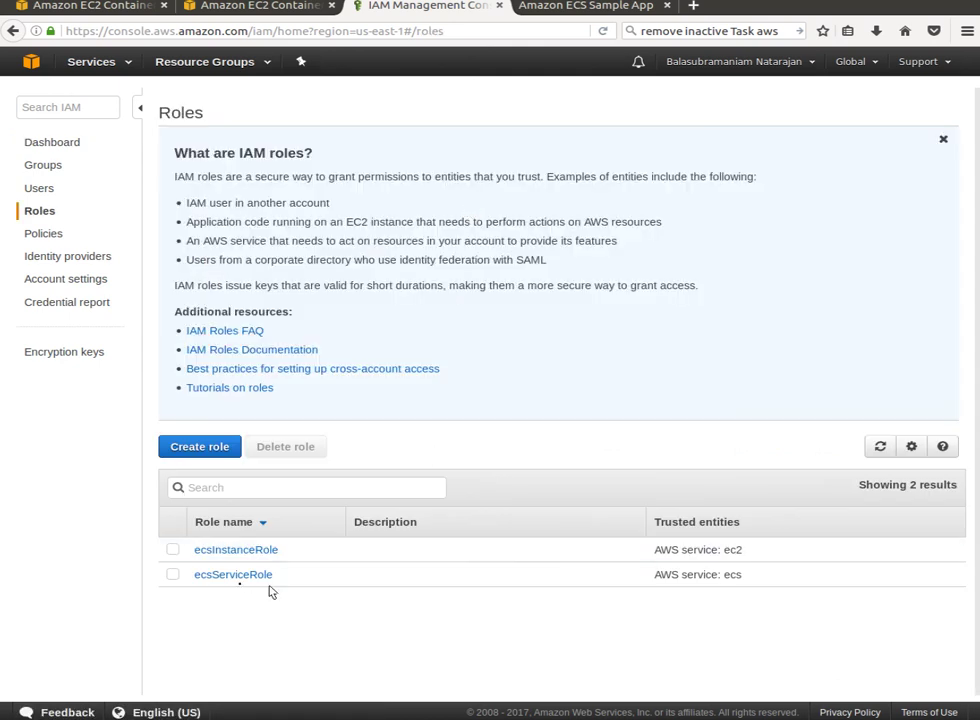
pyautogui.click(256, 8)
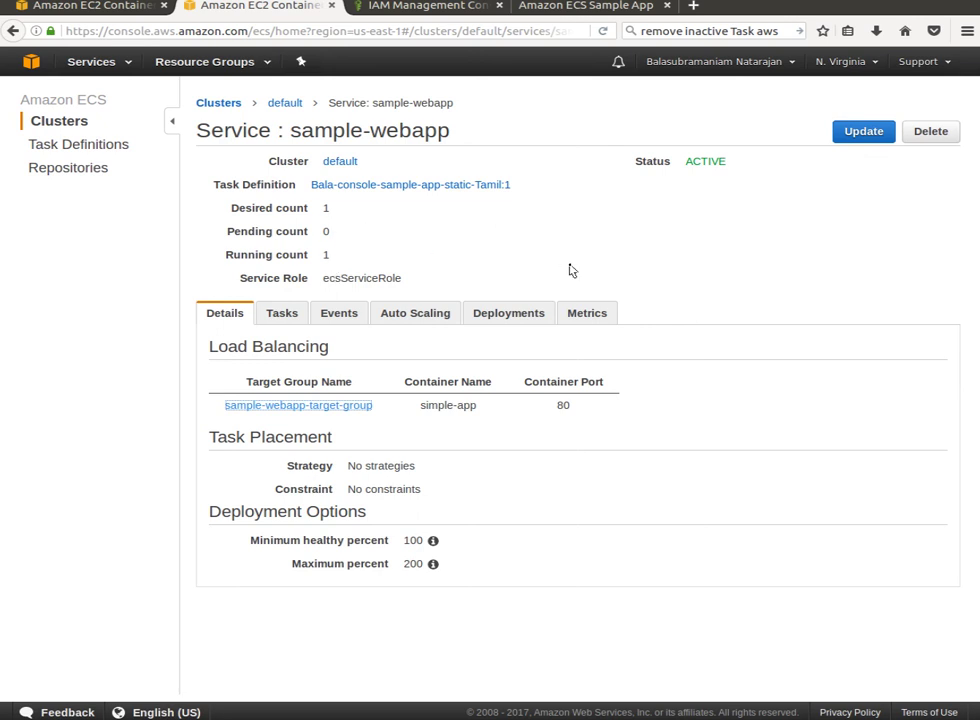
# Update the sample-webapp service to 0 tasks, leave the other settings as they are, and view the updated service.
pyautogui.click(858, 139)
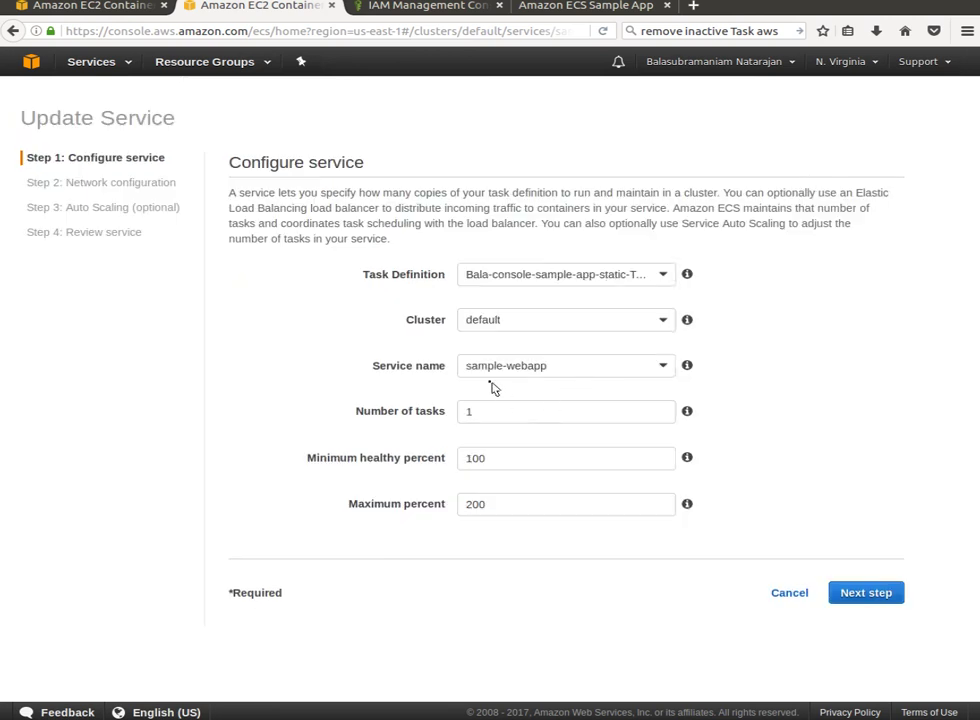
pyautogui.moveTo(488, 417); pyautogui.dragTo(409, 398)
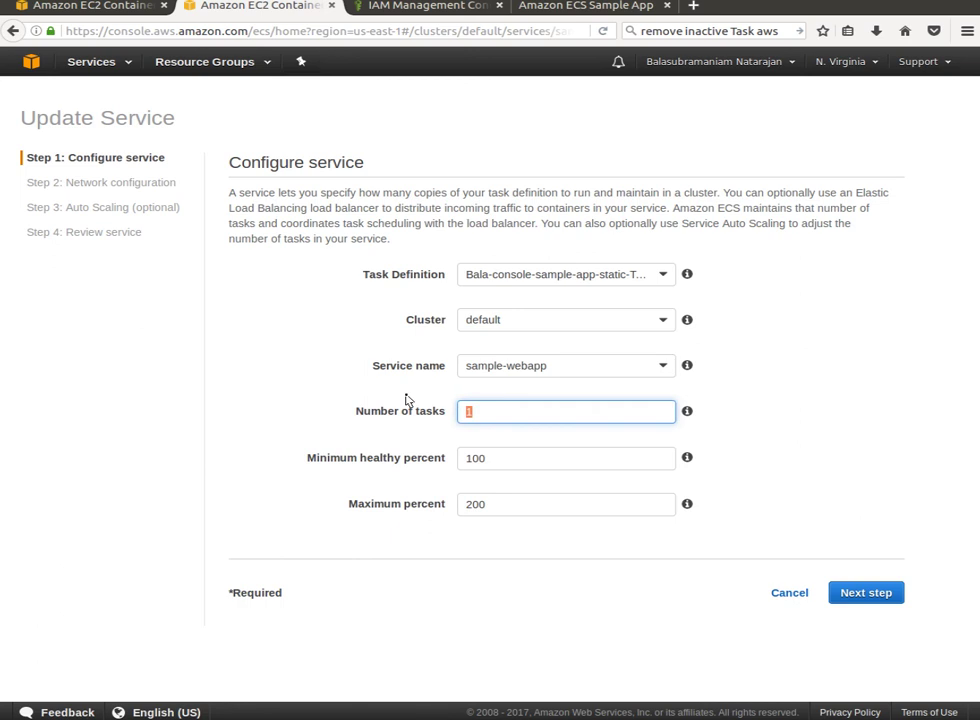
pyautogui.write('0')
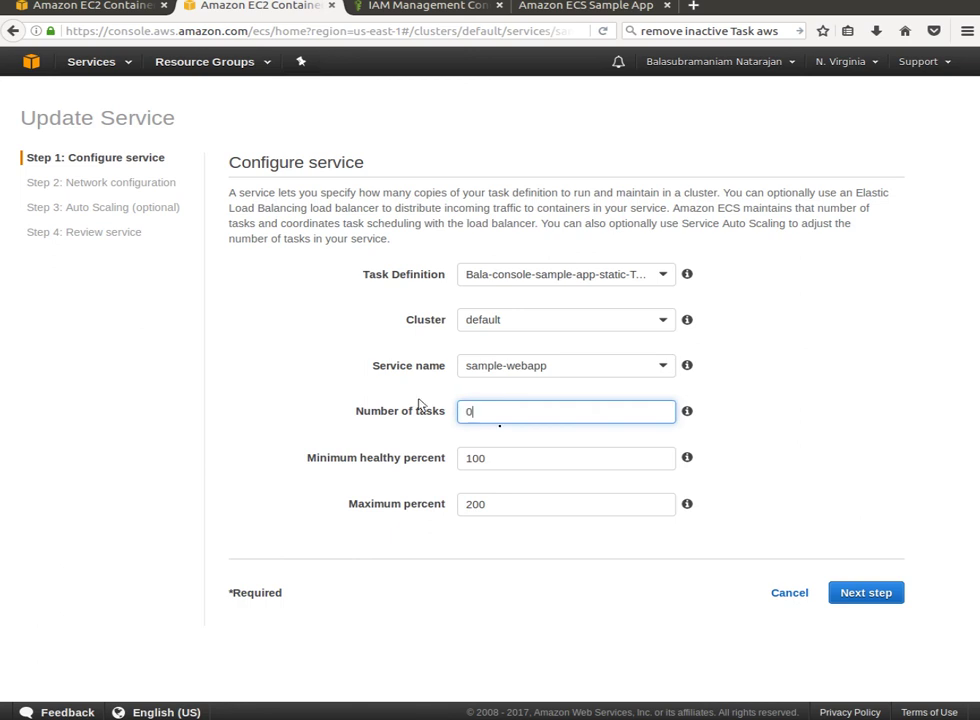
pyautogui.click(877, 593)
pyautogui.click(866, 422)
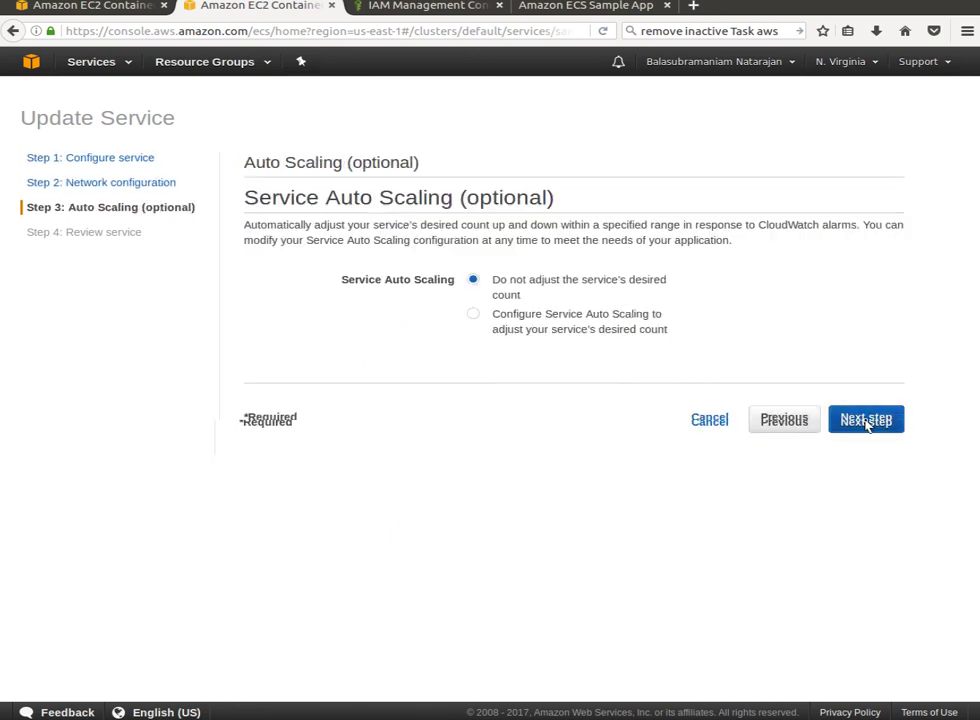
pyautogui.click(866, 422)
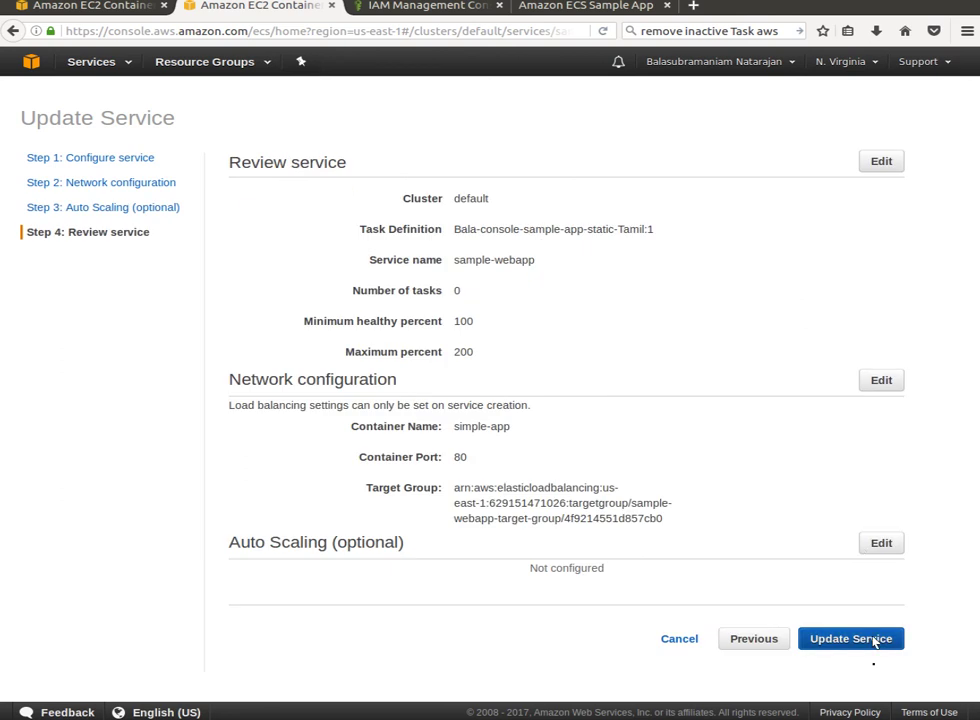
pyautogui.click(874, 641)
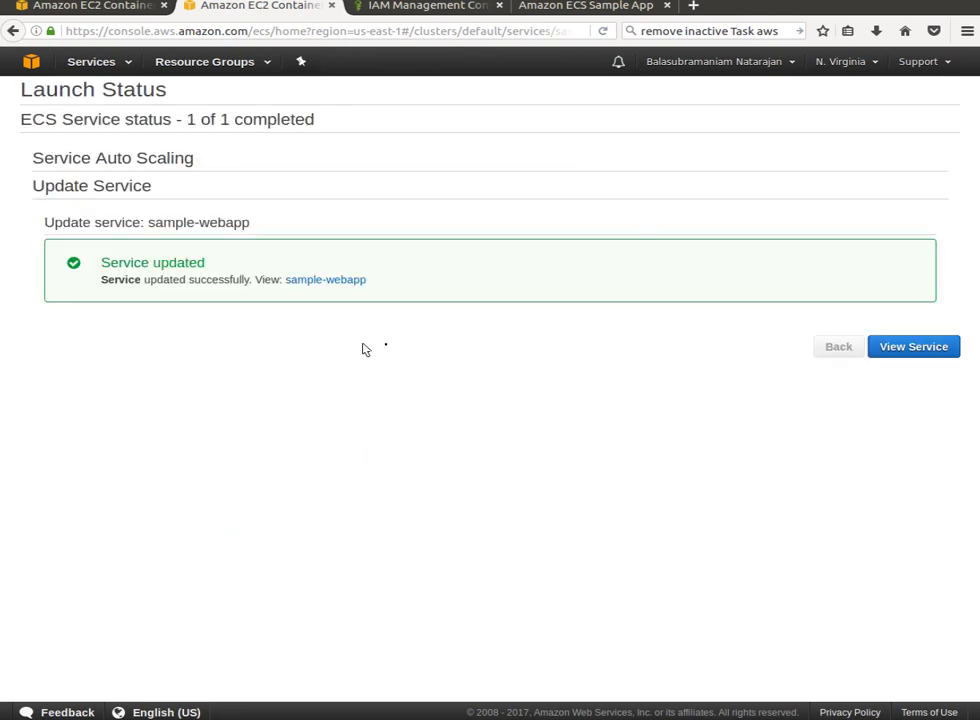
pyautogui.click(892, 354)
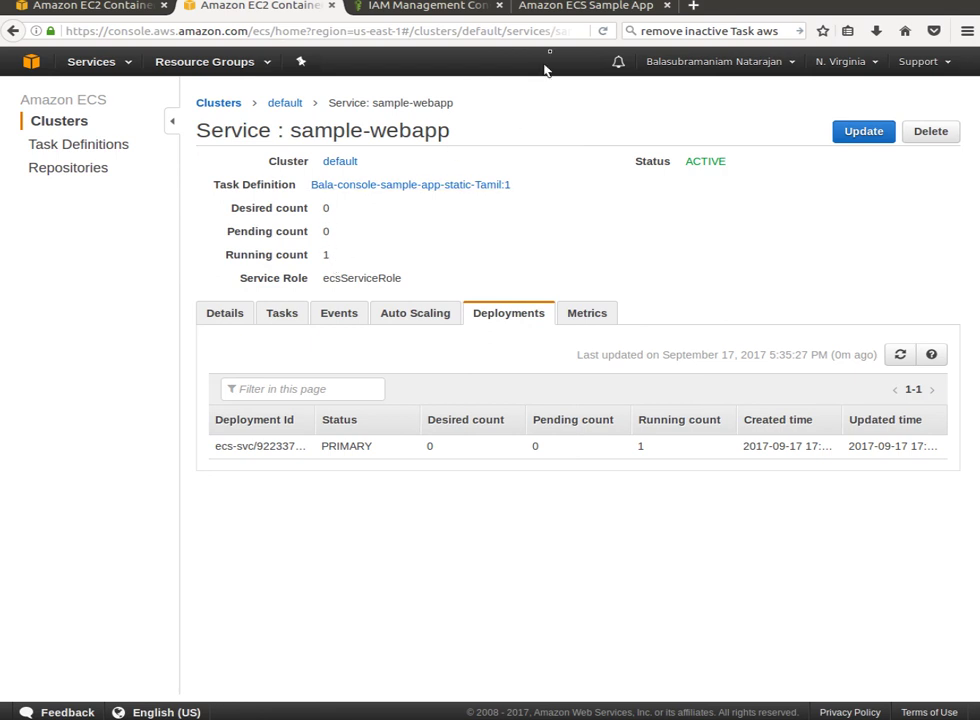
# Reload the Amazon ECS Sample App page to check whether it still responds, and return to the sample-webapp service page.
pyautogui.click(556, 10)
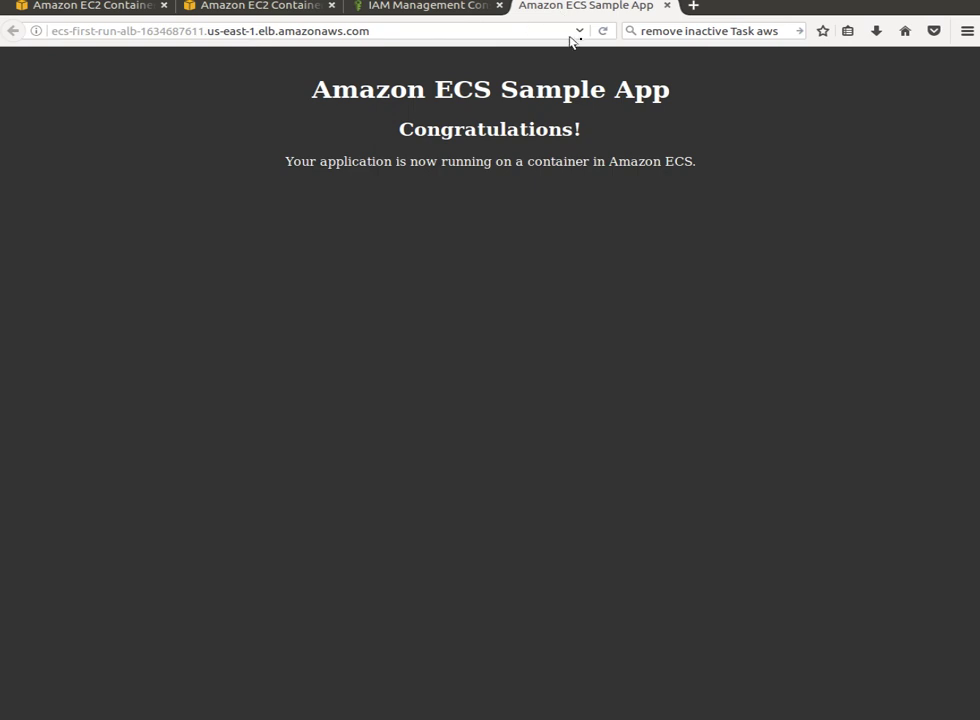
pyautogui.click(603, 33)
pyautogui.click(286, 10)
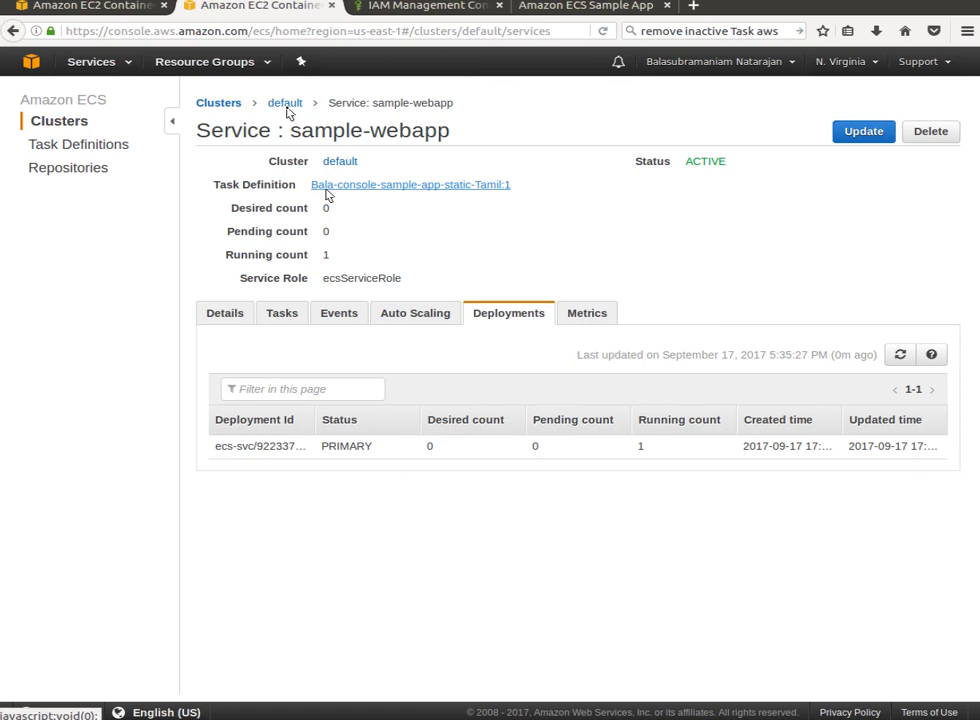
# Delete the default cluster together with its EC2ContainerService-default CloudFormation stack.
pyautogui.click(287, 104)
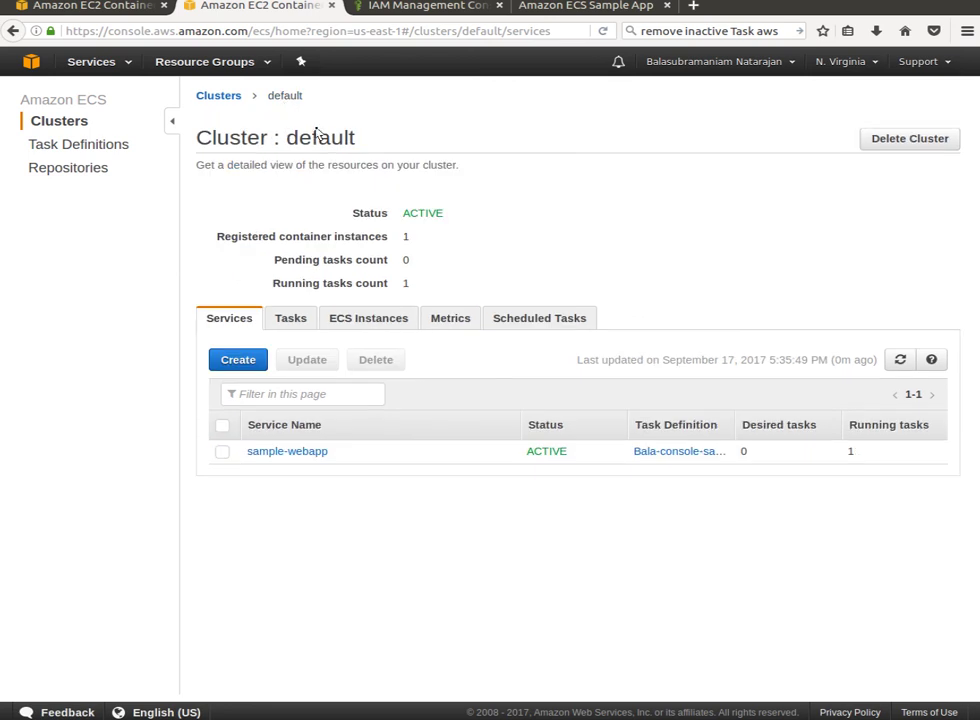
pyautogui.click(893, 145)
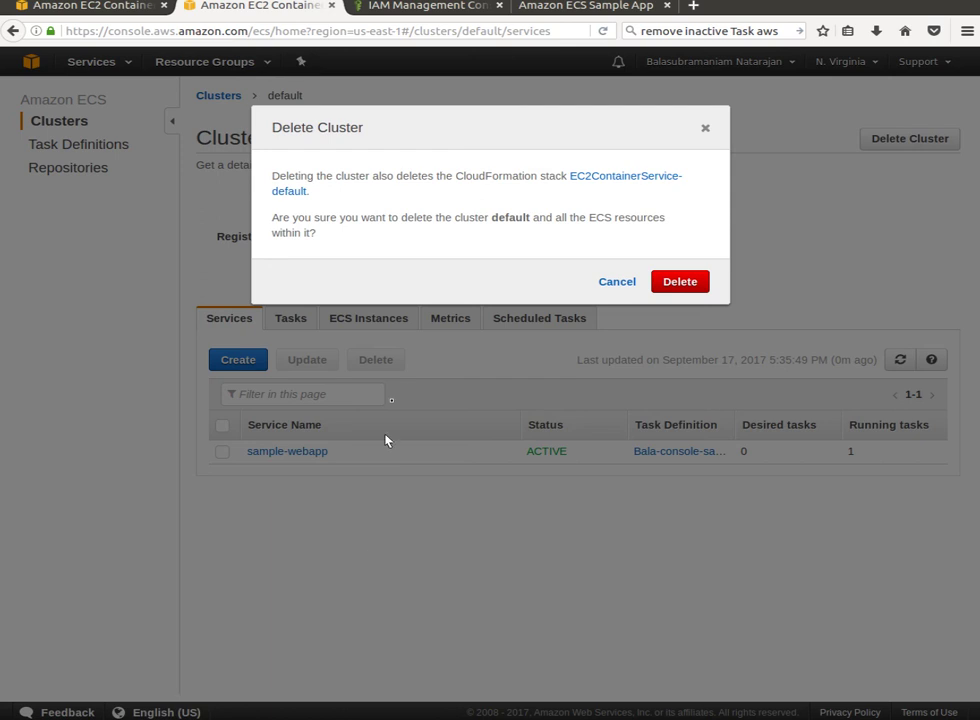
pyautogui.click(684, 286)
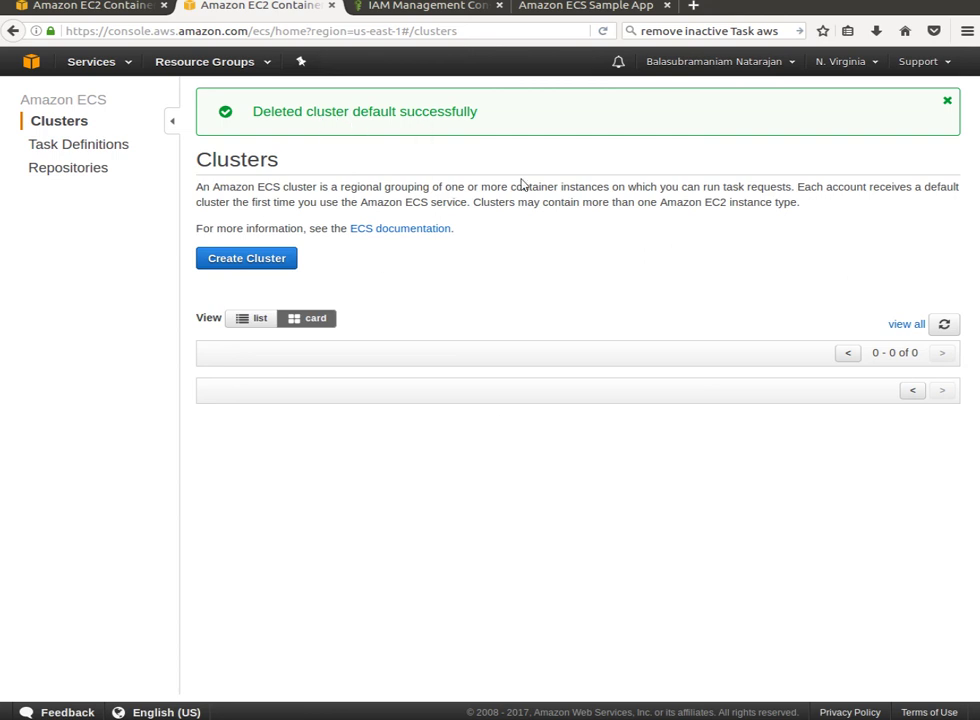
# Deregister the task definition revision Bala-console-sample-app-static-Tamil:1 and list the inactive revisions.
pyautogui.click(89, 150)
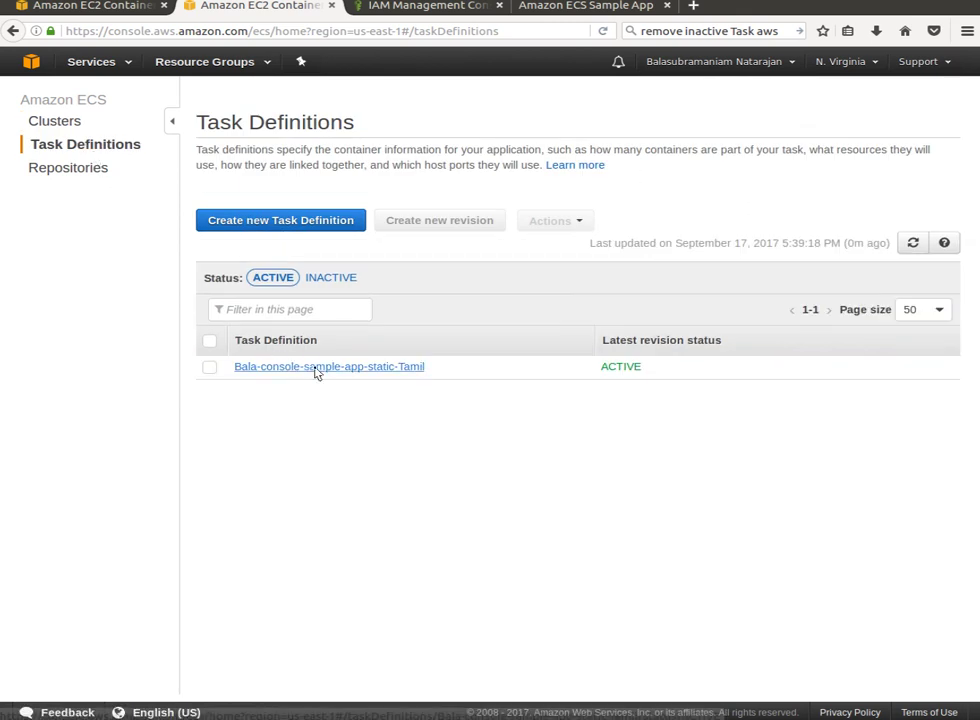
pyautogui.click(315, 368)
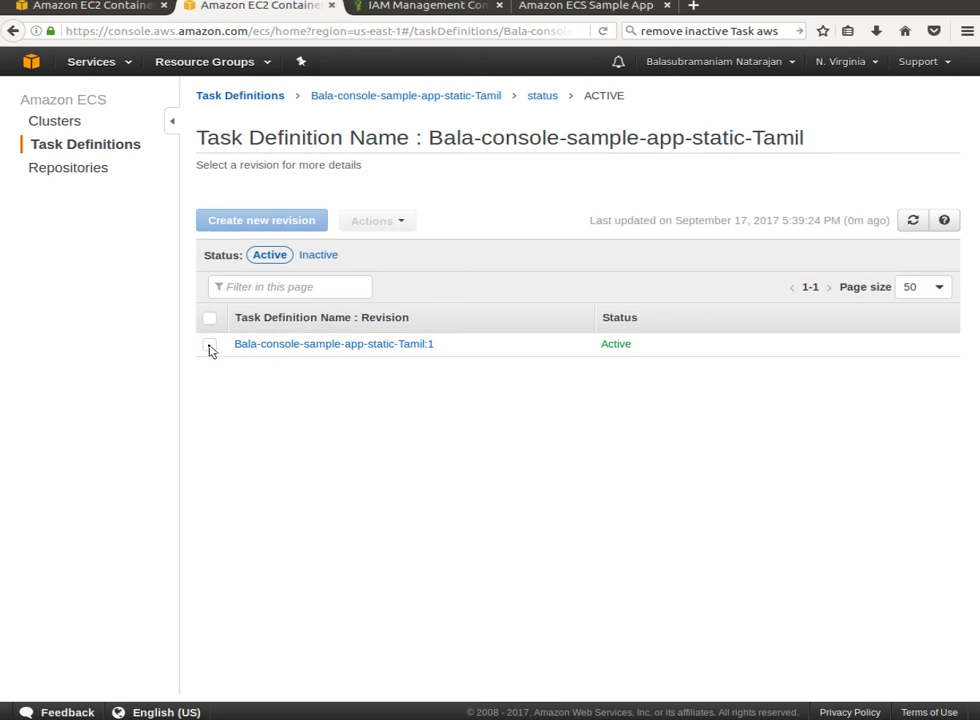
pyautogui.click(209, 344)
pyautogui.click(365, 226)
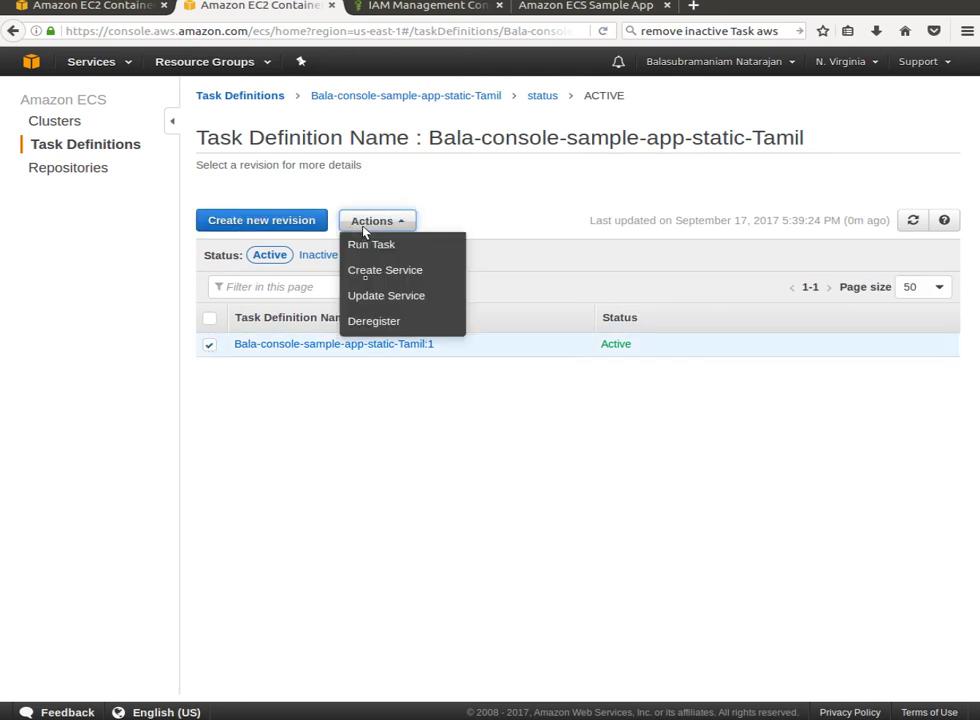
pyautogui.click(378, 323)
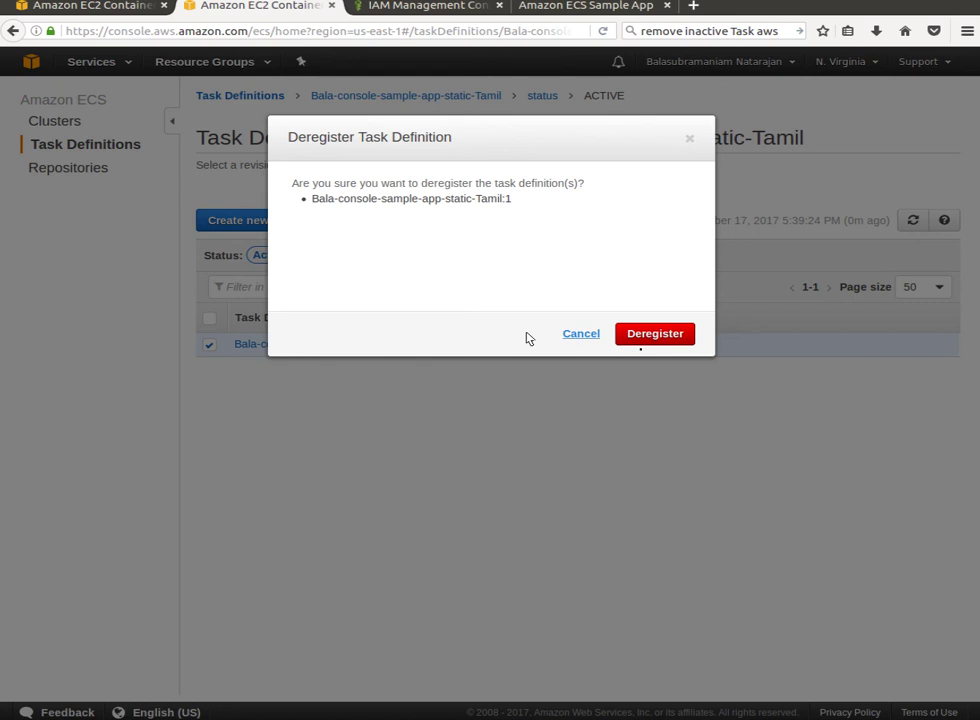
pyautogui.click(650, 334)
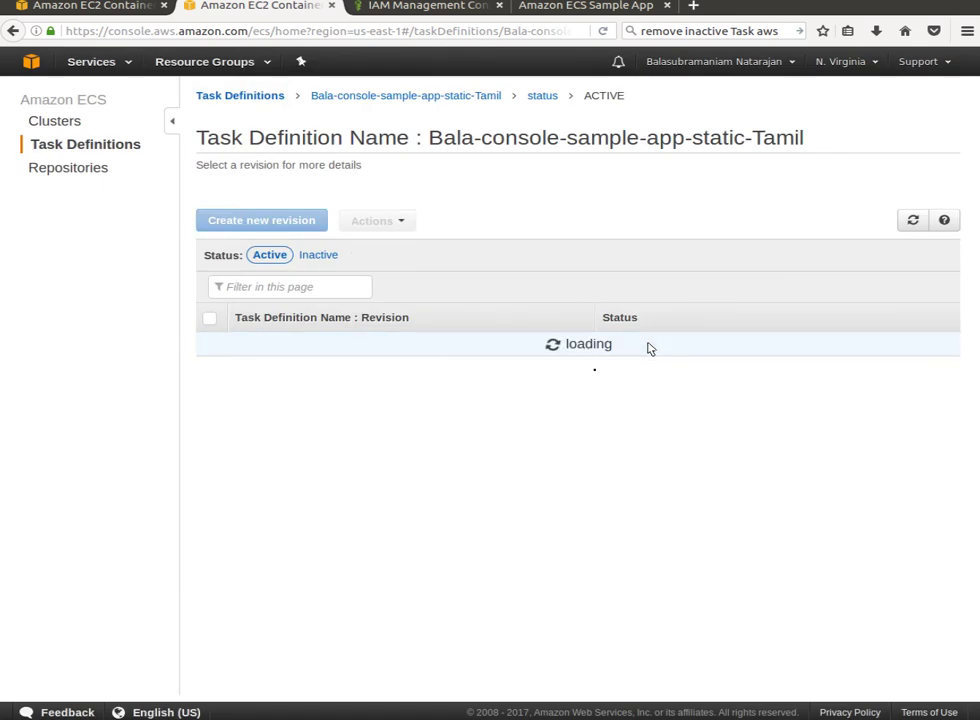
pyautogui.click(321, 256)
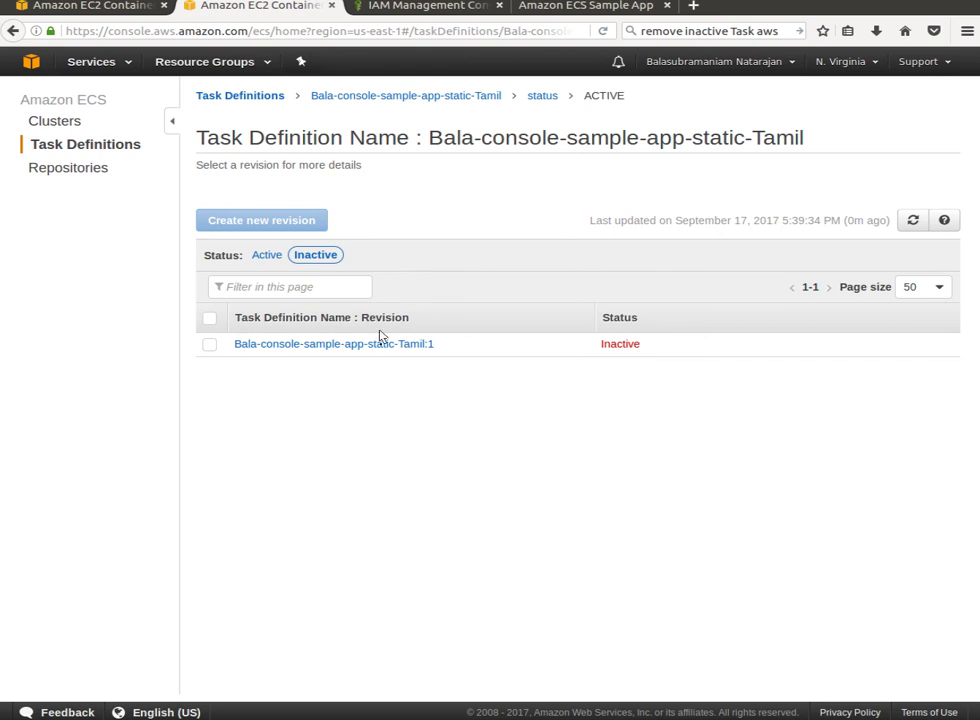
# Check the ECS clusters list, close that browser tab, and delete the ecsInstanceRole and ecsServiceRole roles in IAM.
pyautogui.click(43, 122)
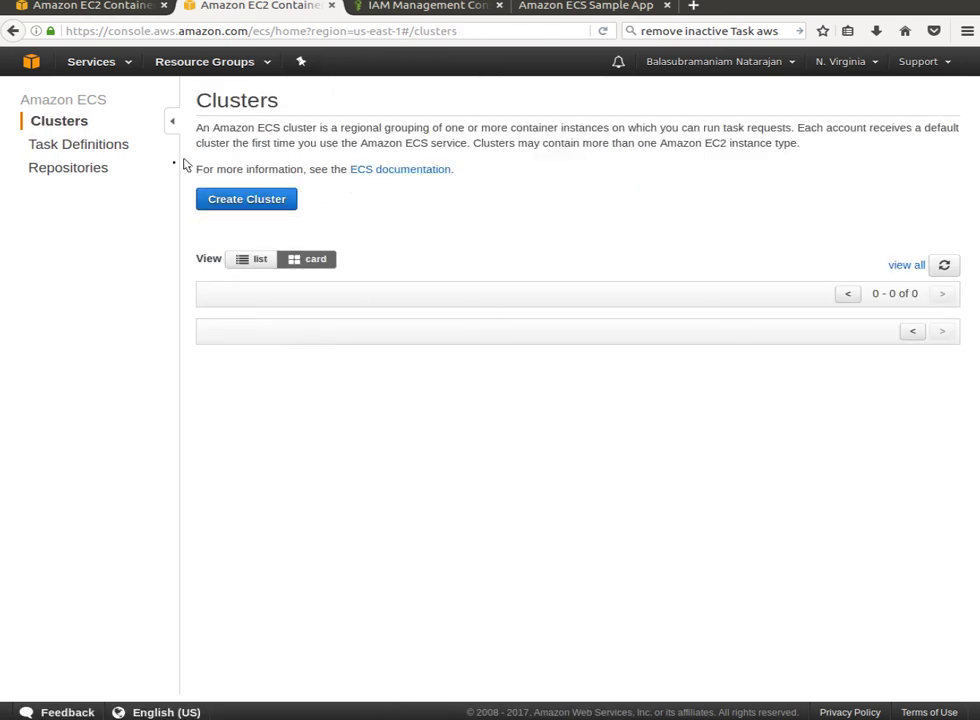
pyautogui.click(331, 7)
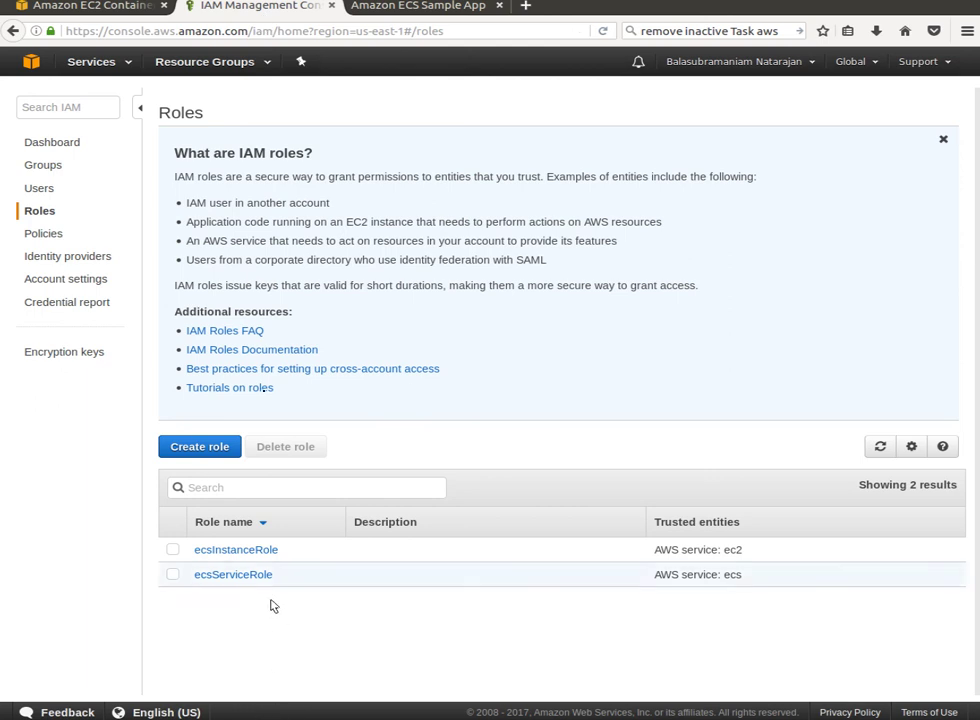
pyautogui.click(880, 446)
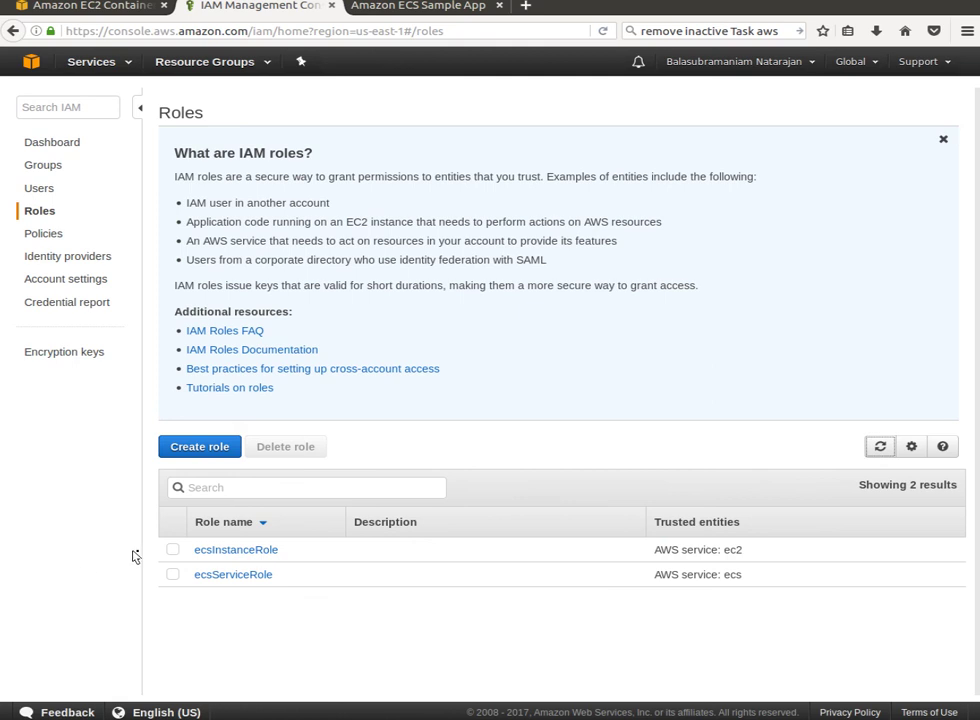
pyautogui.click(172, 549)
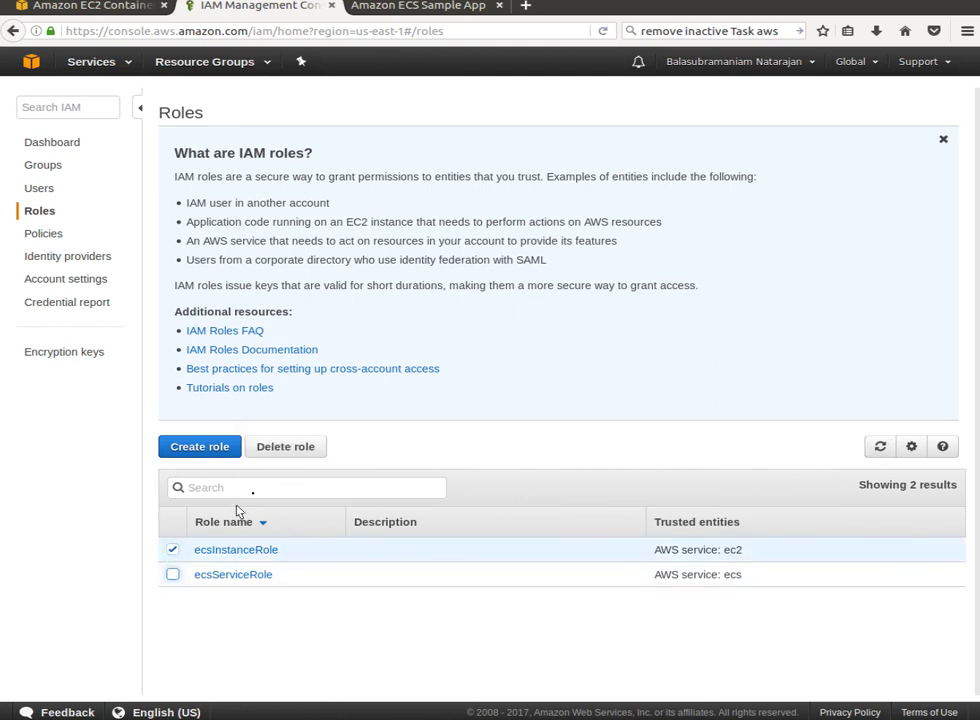
pyautogui.click(173, 577)
pyautogui.click(294, 448)
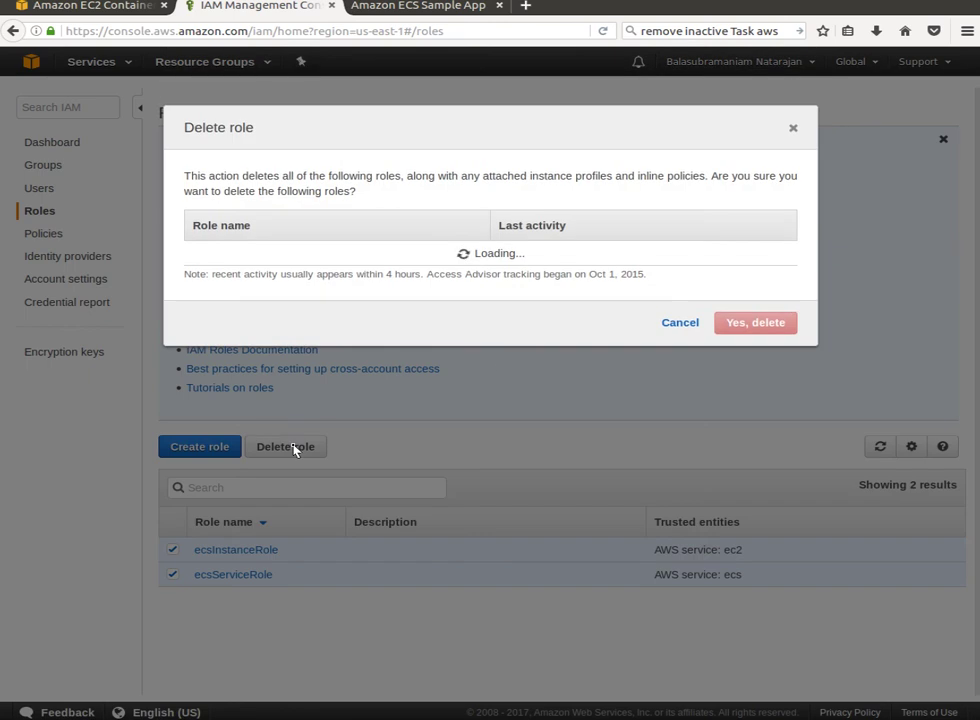
pyautogui.click(768, 352)
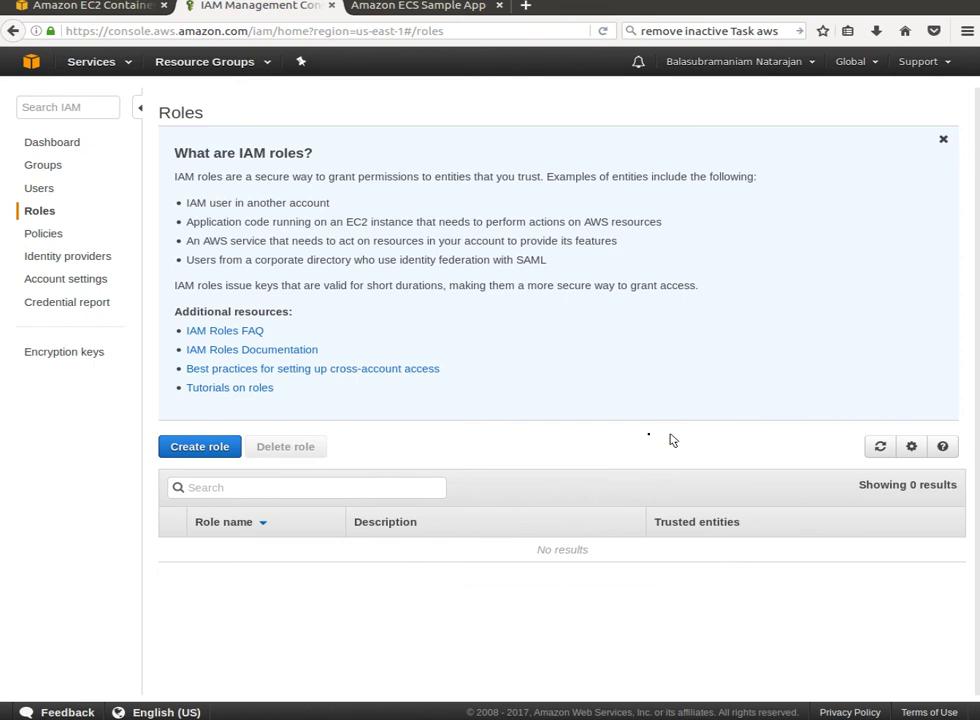
# Close the IAM tab, reload the sample app's load balancer address to check it, and close that tab too.
pyautogui.click(331, 5)
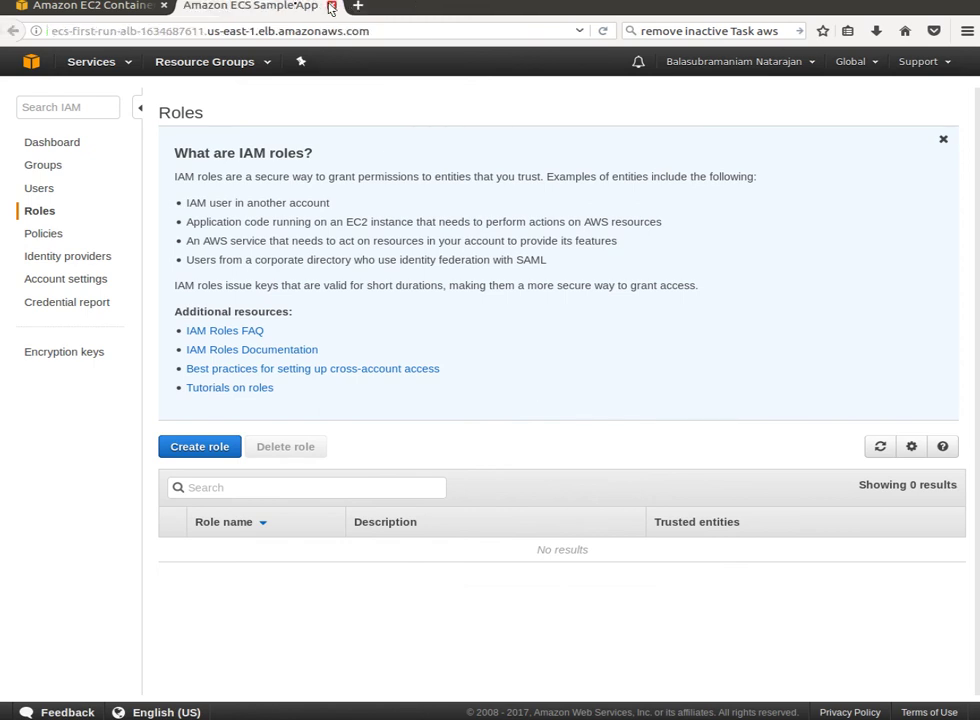
pyautogui.click(603, 31)
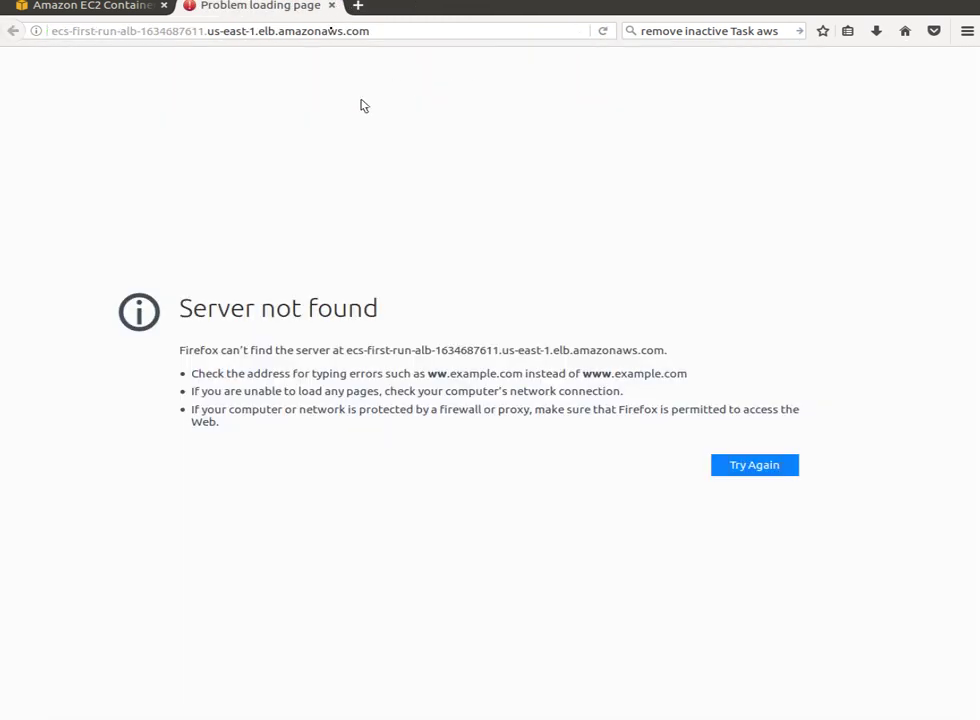
pyautogui.click(331, 5)
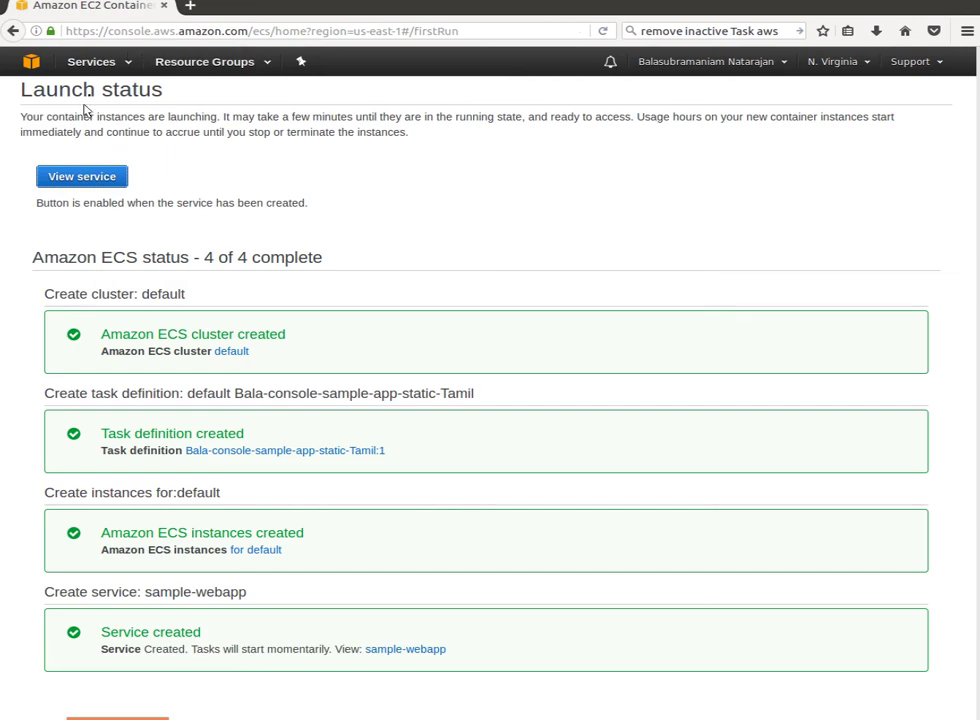
# Check the EC2 resources in the region and list the EC2 instances with their states.
pyautogui.click(80, 61)
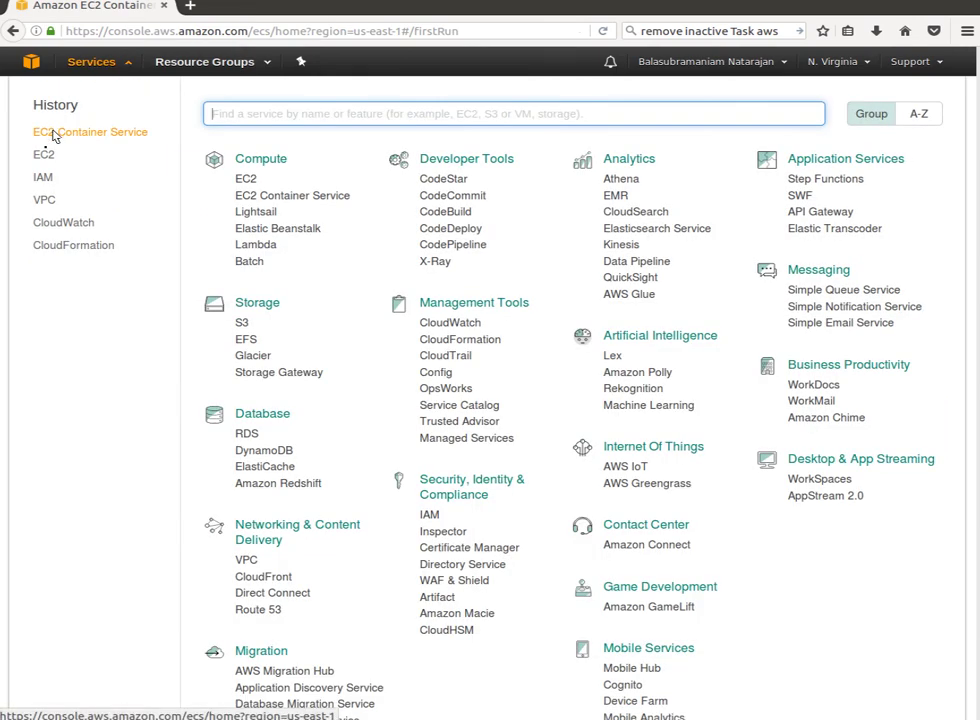
pyautogui.click(44, 156)
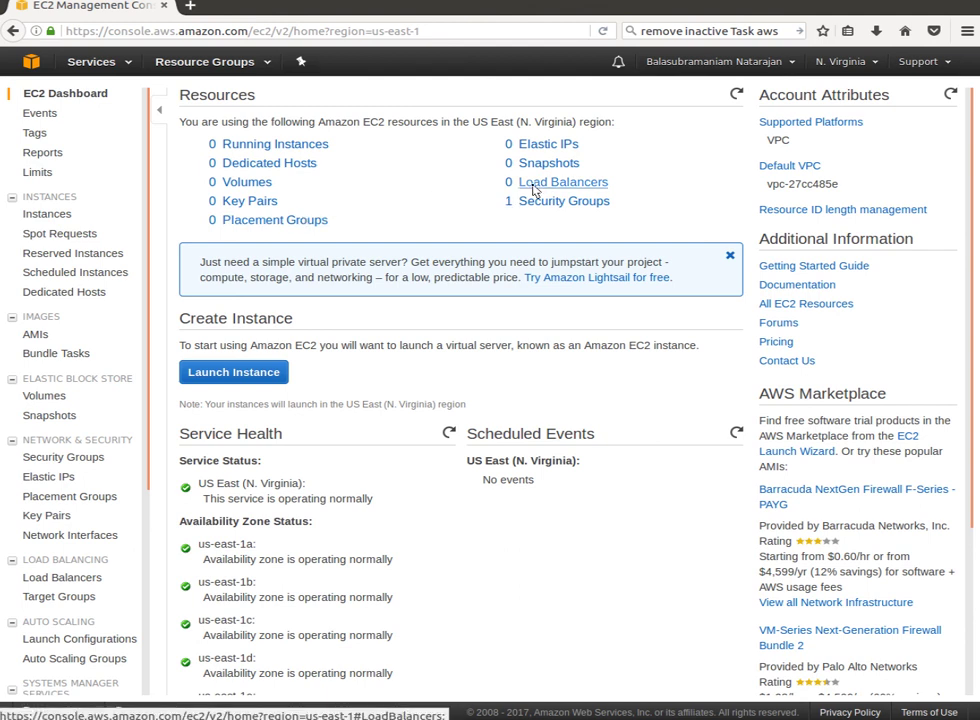
pyautogui.click(33, 218)
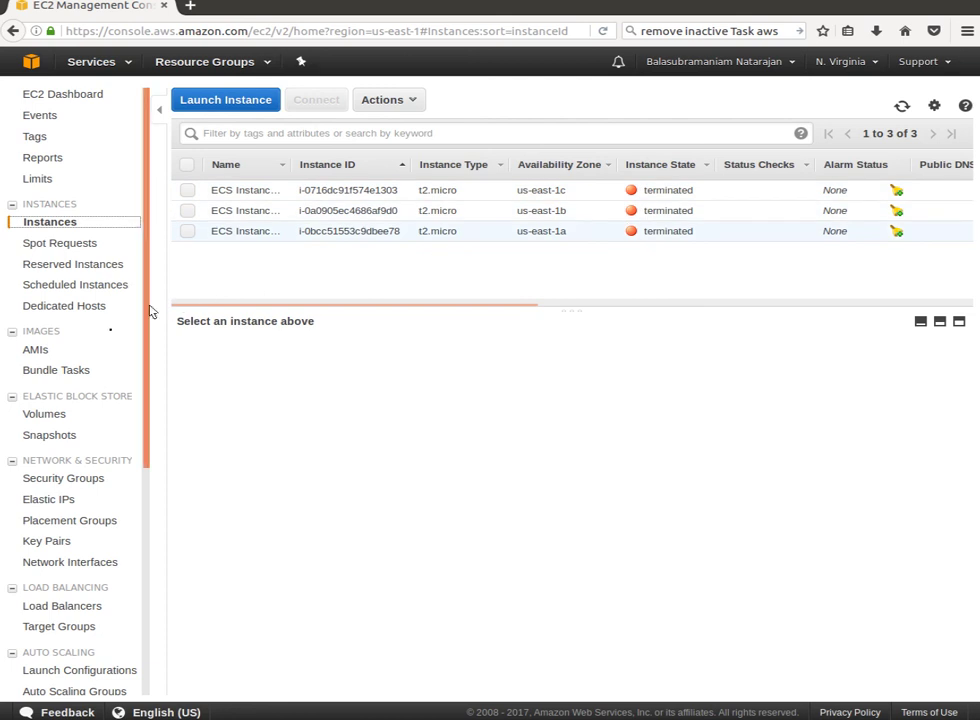
pyautogui.scroll(-2, 76, 445)
pyautogui.scroll(2, 76, 453)
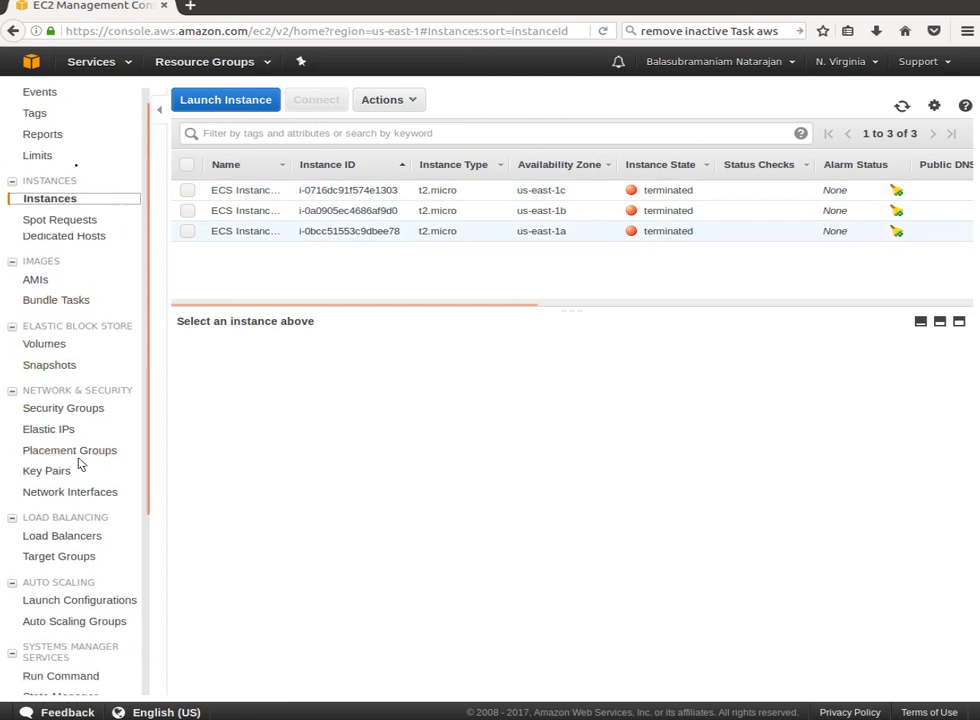
# Check the VPC resources in the region and open the list of AWS services.
pyautogui.click(99, 65)
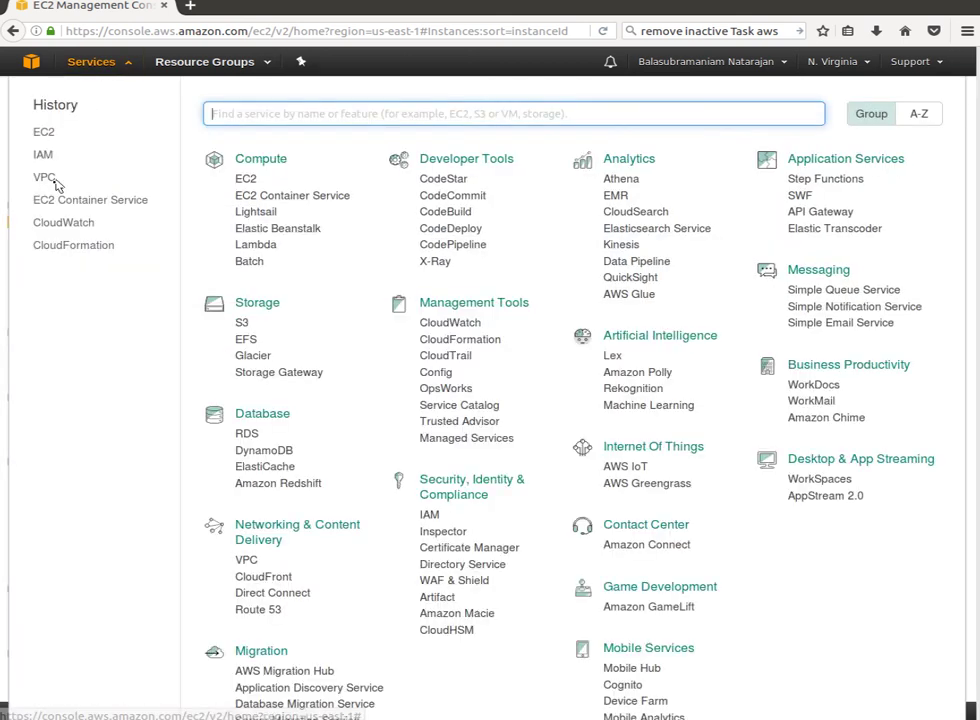
pyautogui.click(46, 177)
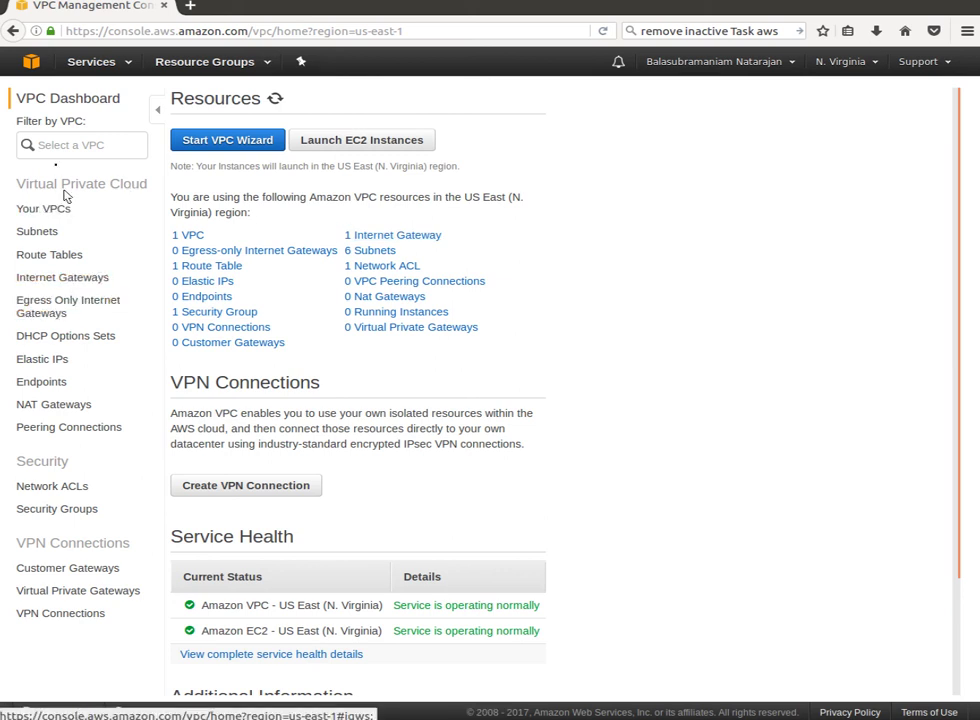
pyautogui.click(85, 62)
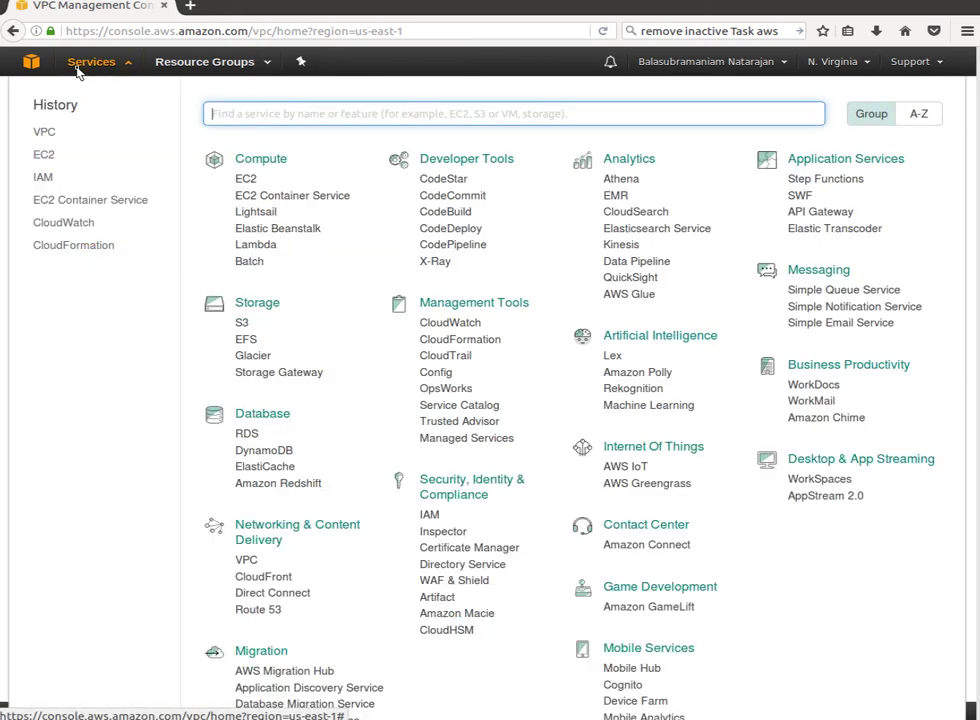